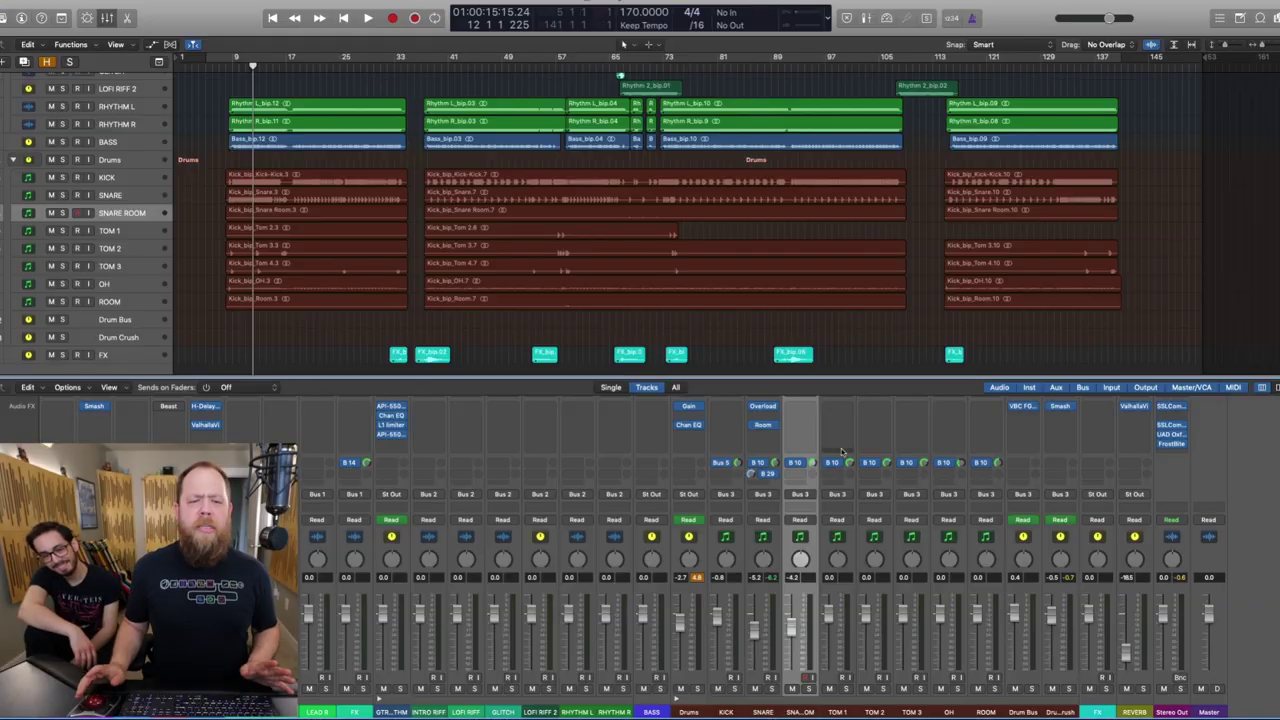
Move the playhead back from bar 12 to bar 8, then to about bar 4.
left_click(229, 57)
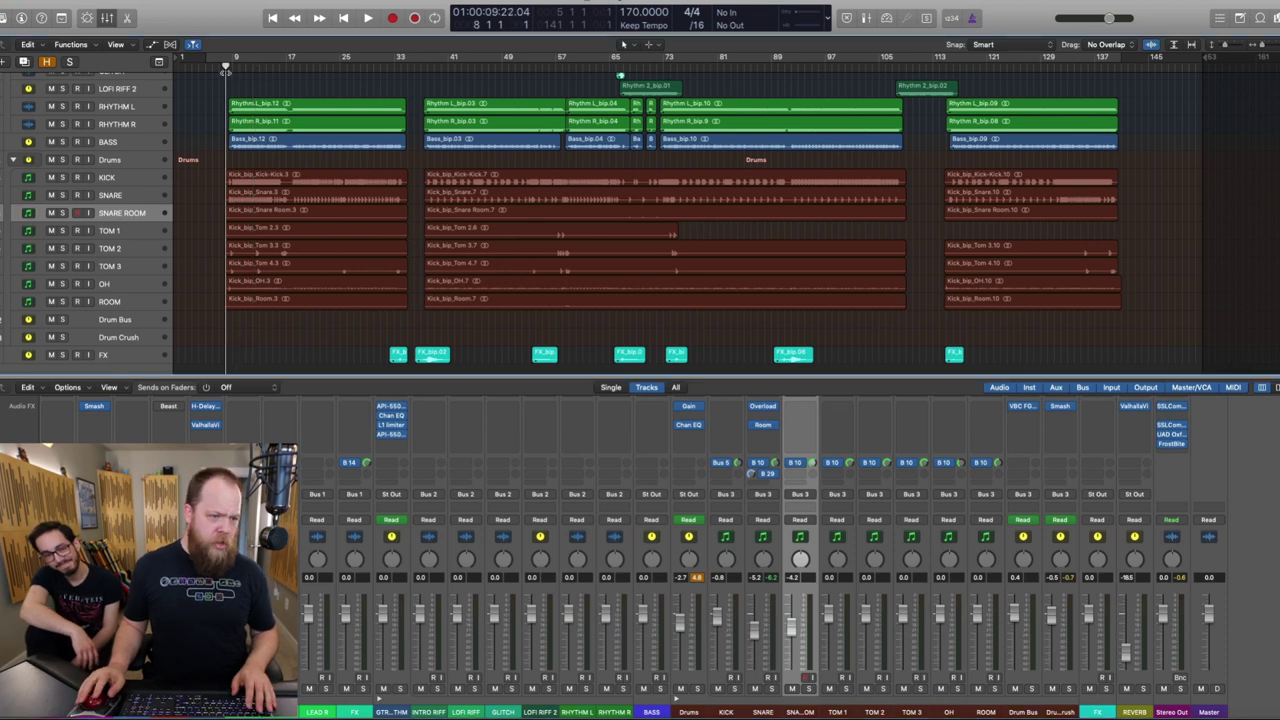
scroll(210, 104, "up", 5)
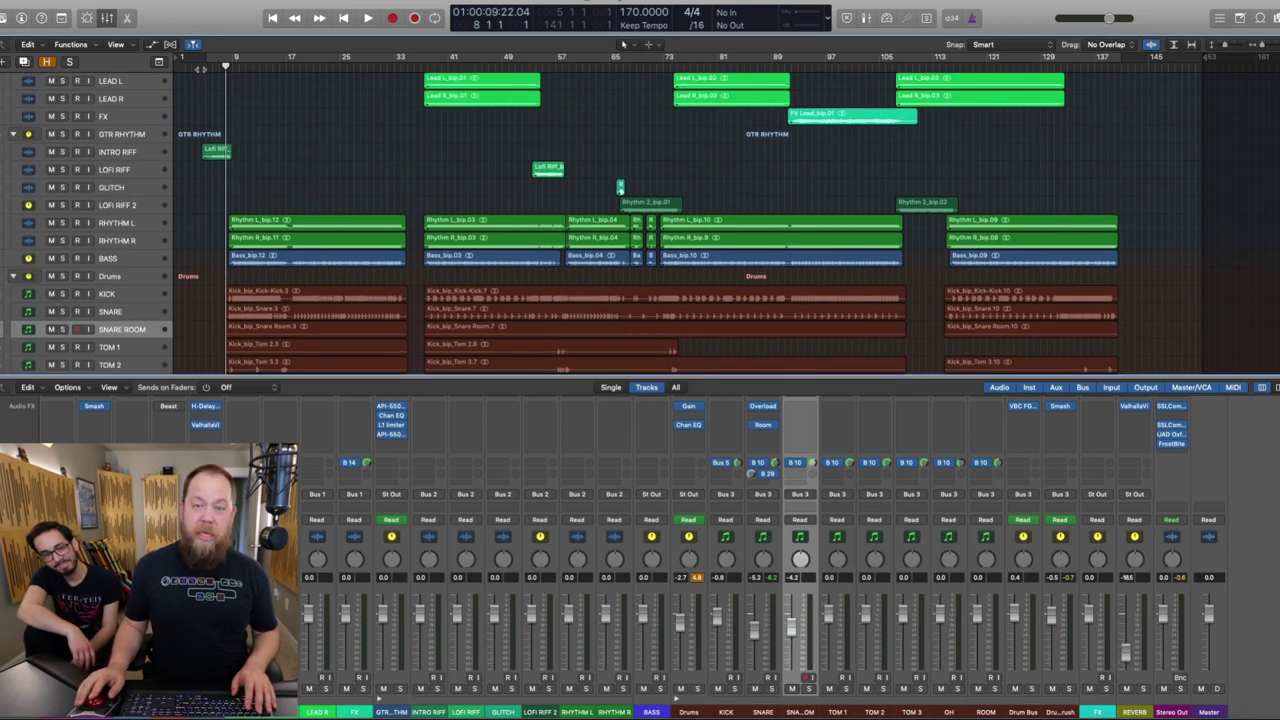
left_click(200, 64)
scroll(283, 204, "down", 3)
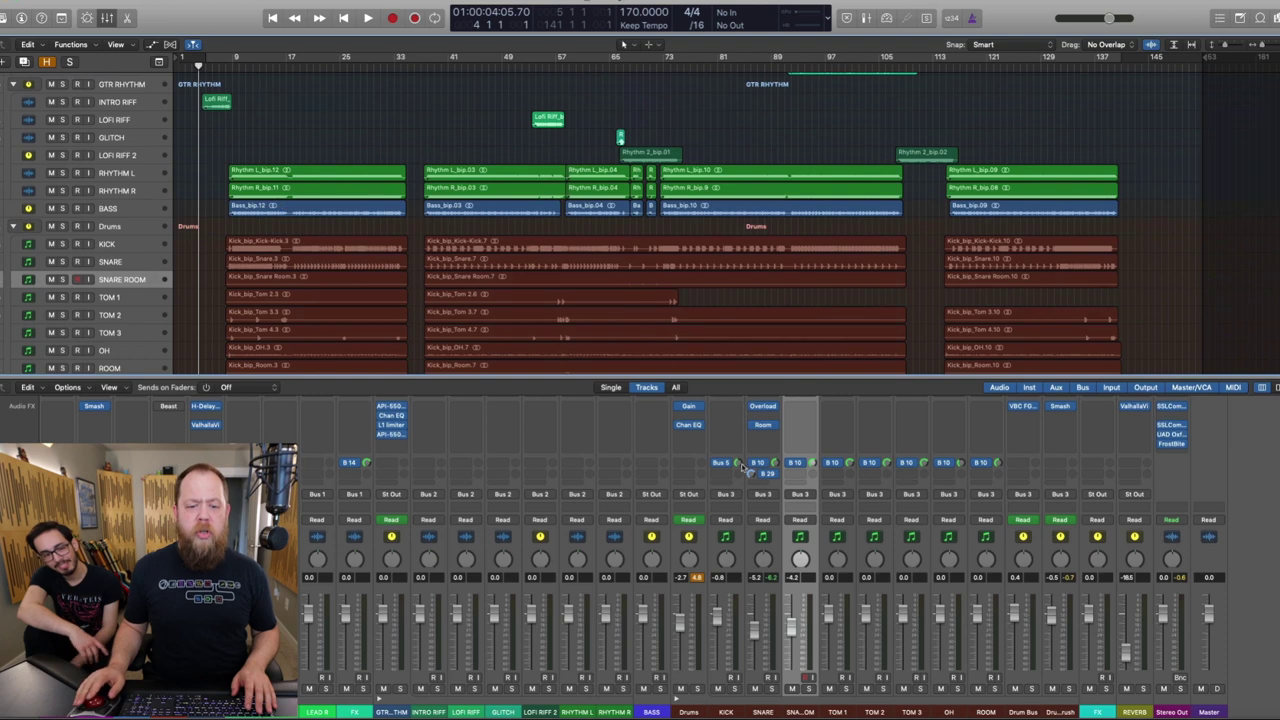
Open Overload on the SNARE channel and compare the snare with it bypassed and on during playback.
left_click(763, 408)
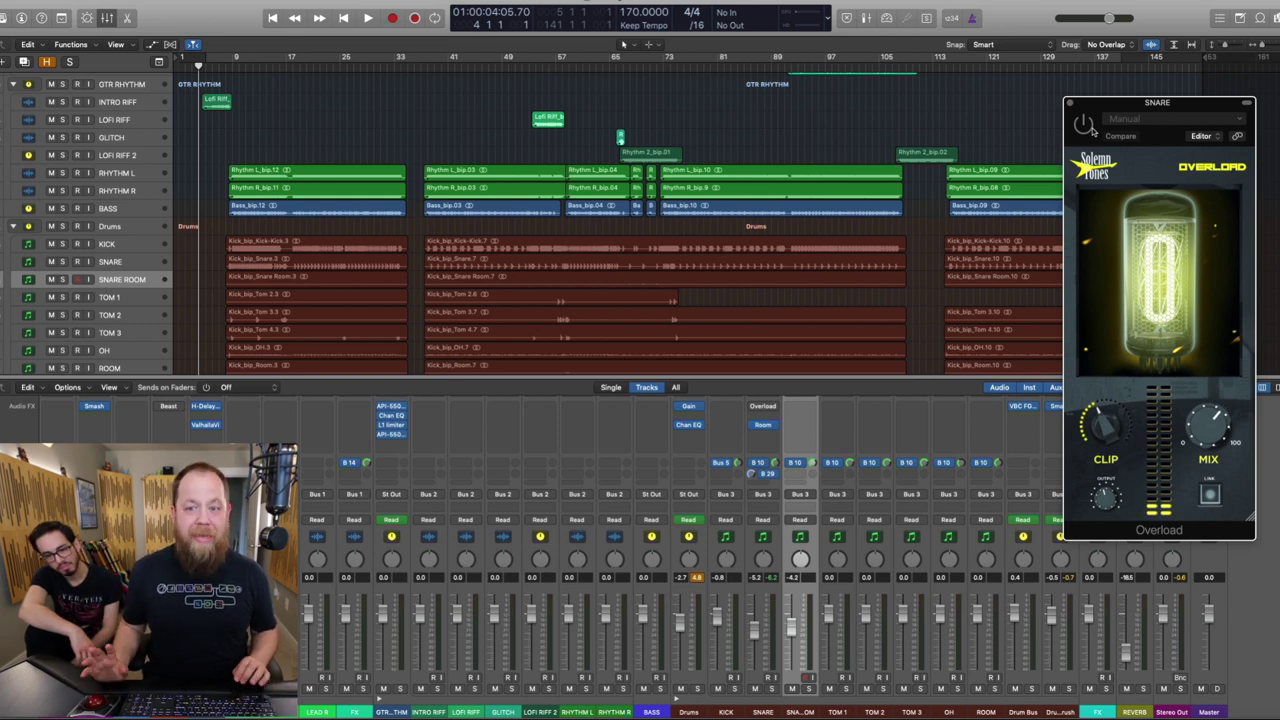
key("space")
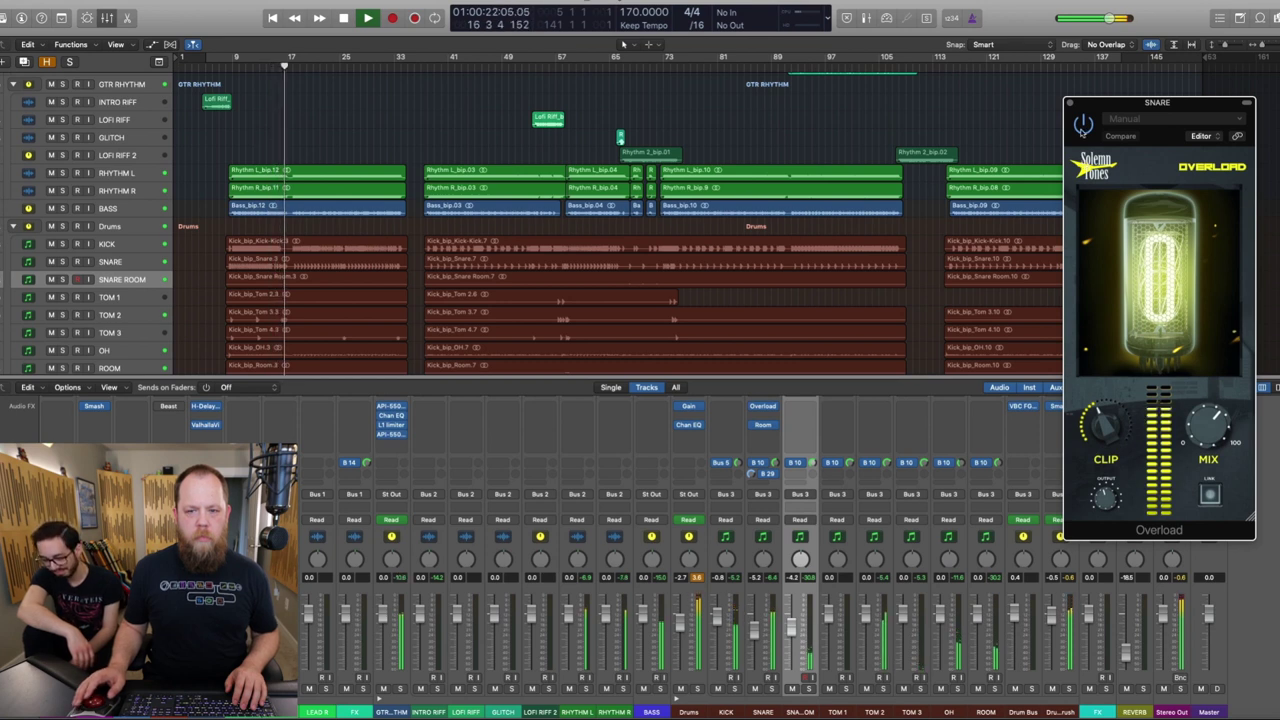
left_click(1083, 124)
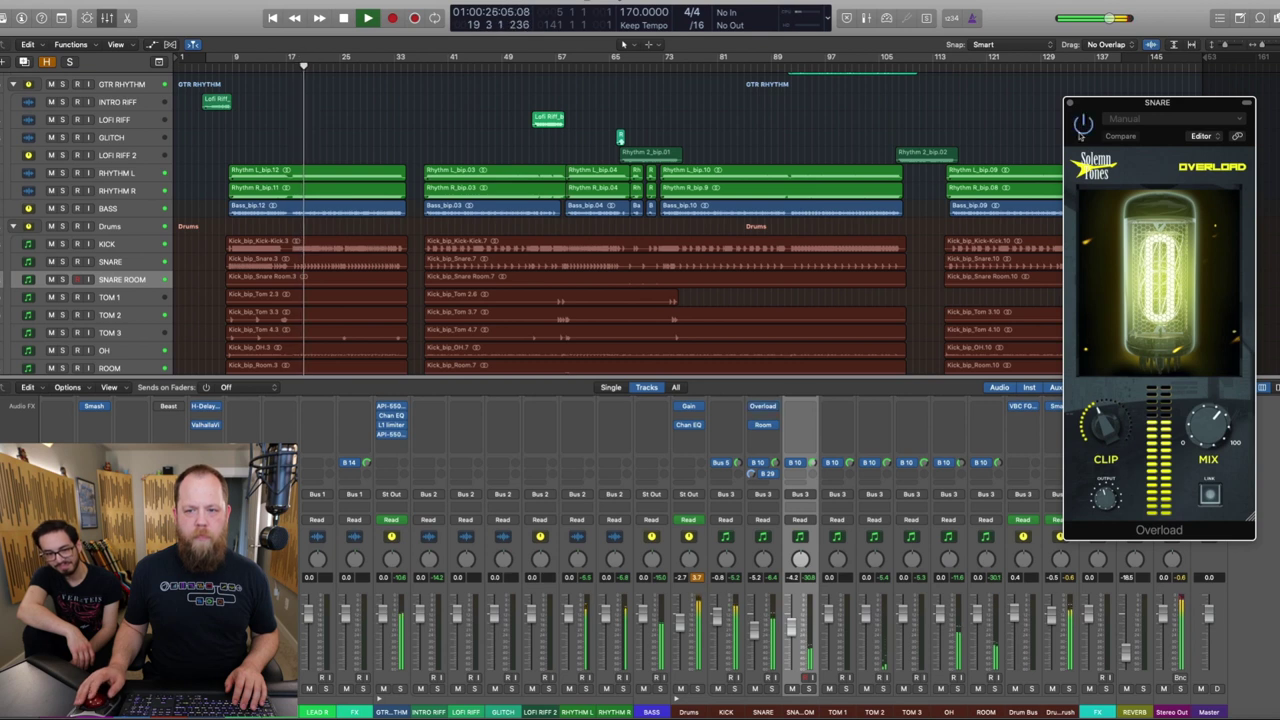
left_click(1083, 124)
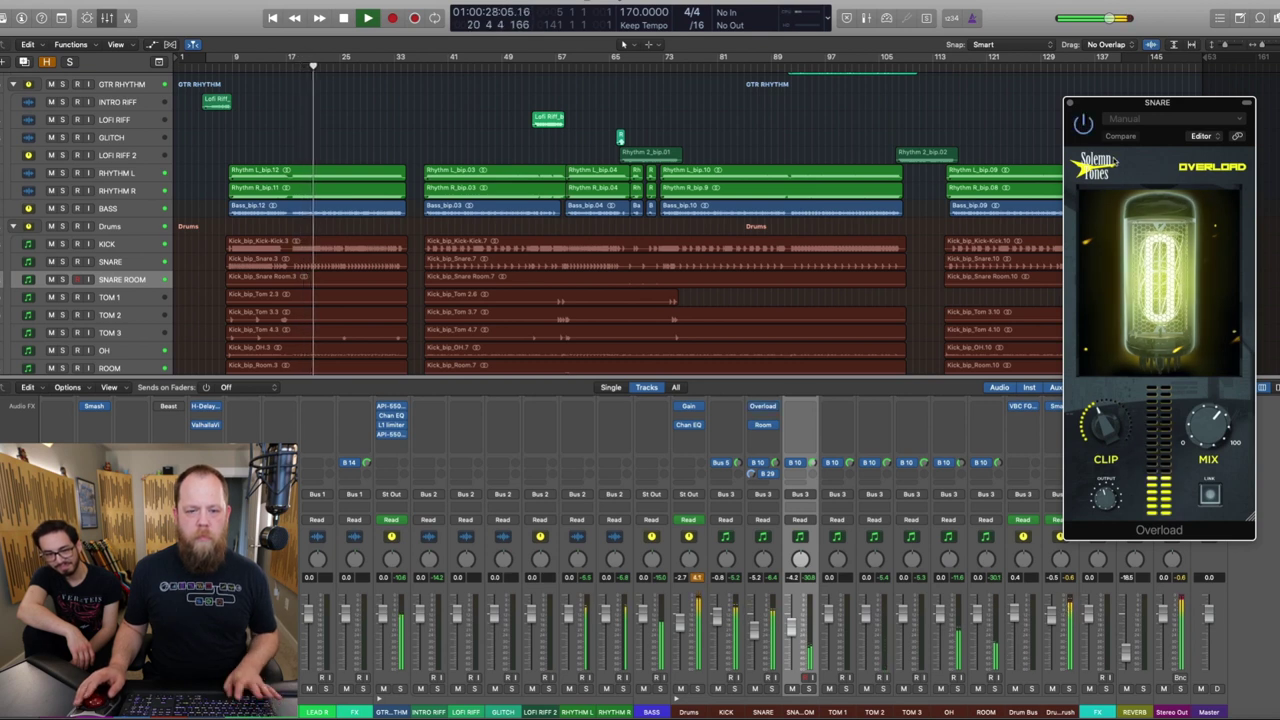
key("space")
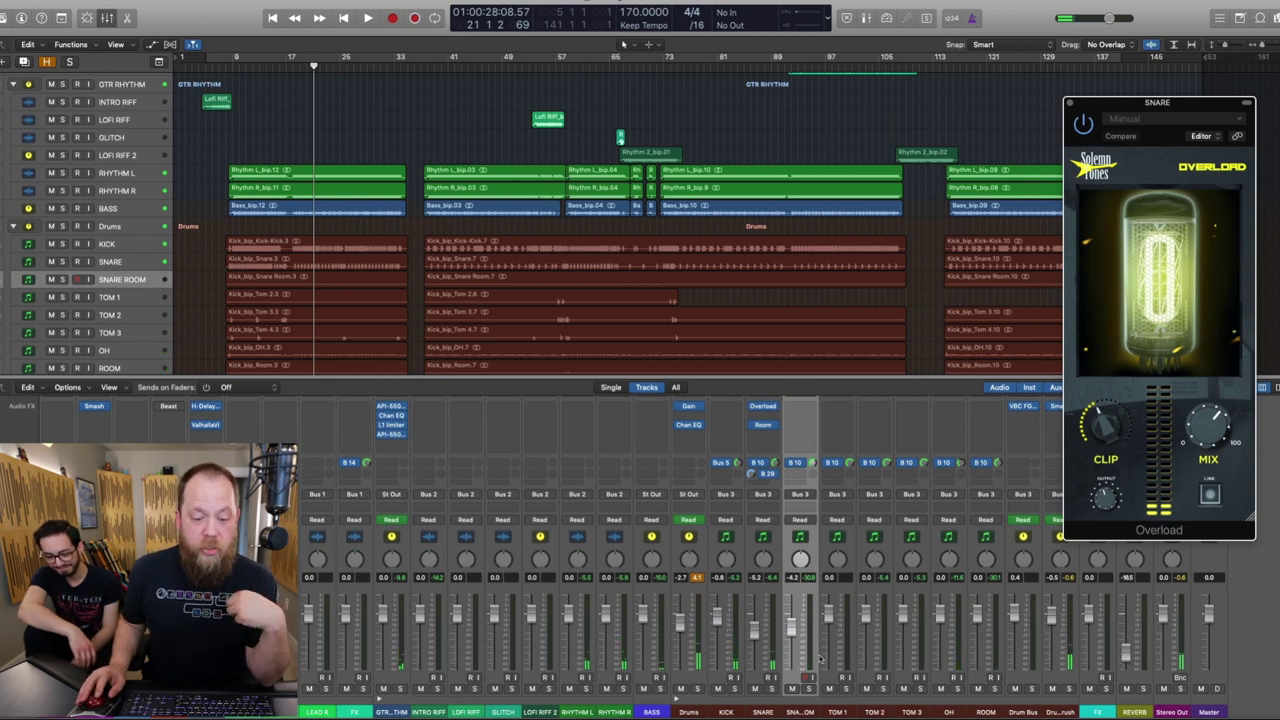
Solo SNARE, play from bar 9, and switch Overload off and back on.
left_click(771, 689)
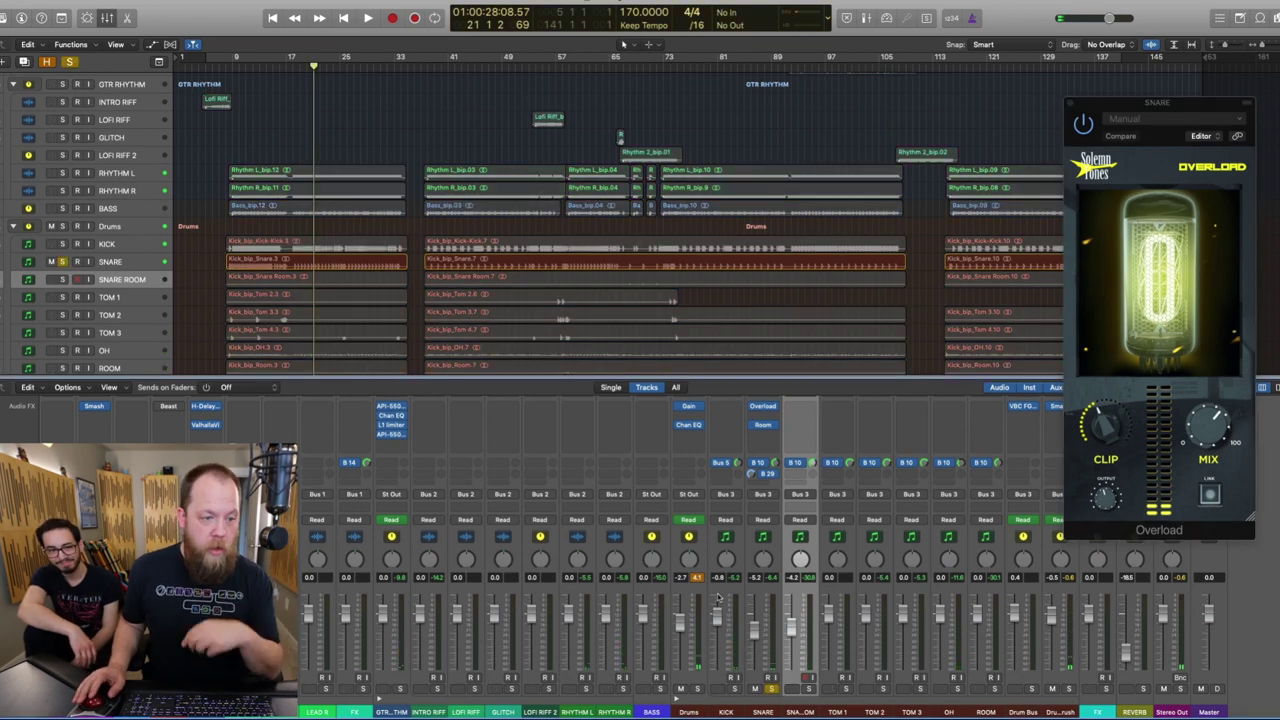
left_click(232, 66)
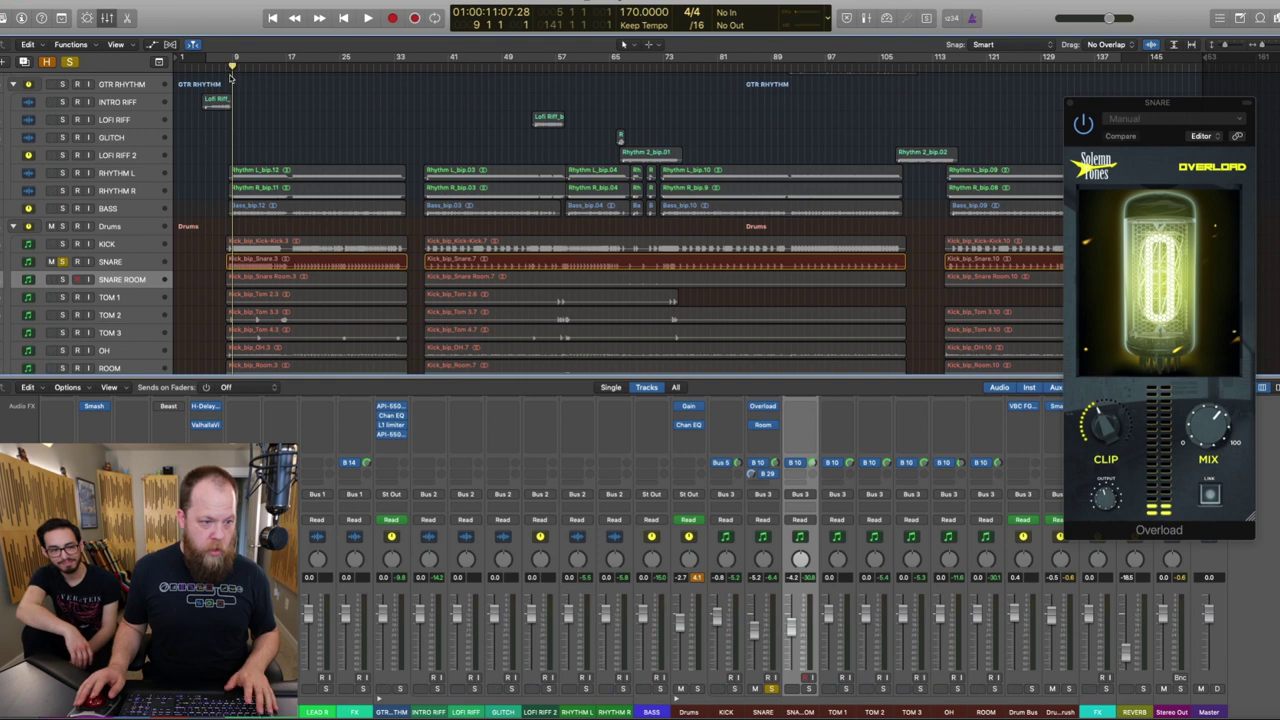
key("space")
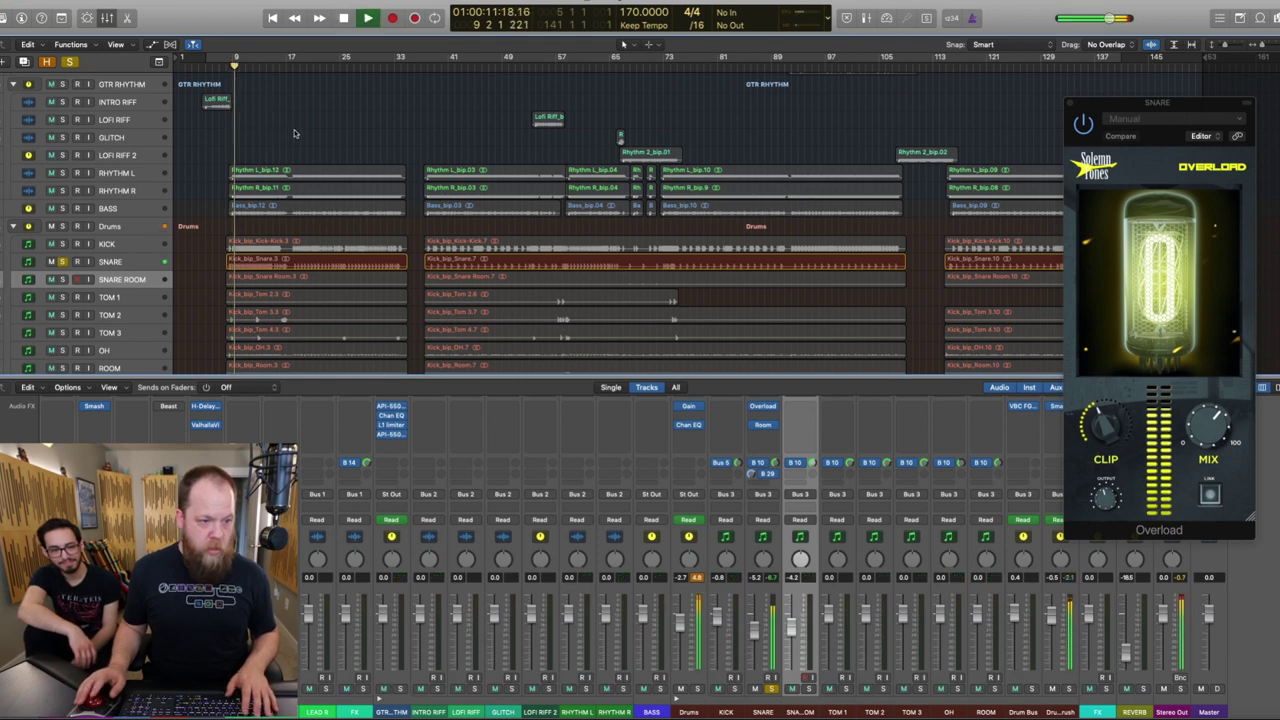
left_click(1098, 400)
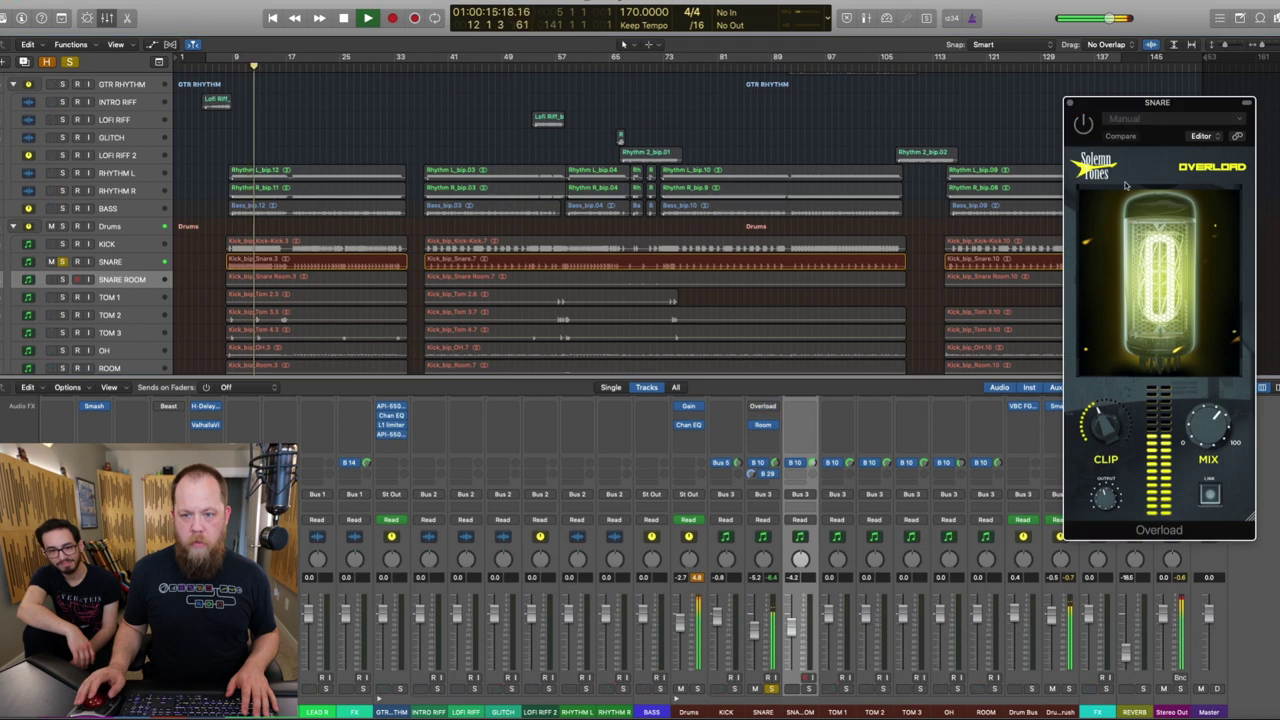
left_click(1083, 123)
left_click(1083, 123)
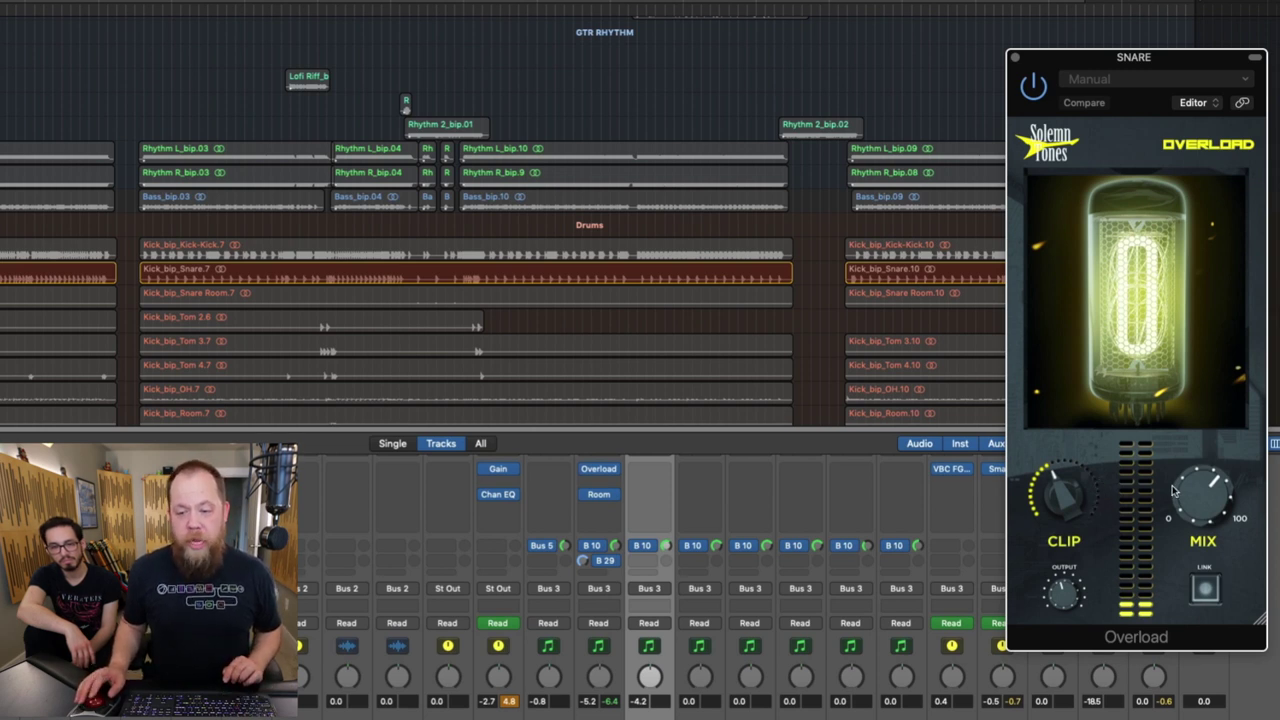
Nudge Overload's MIX and CLIP knobs on the snare, then compare the effect against bypass.
left_click_drag(1188, 505, 1189, 507)
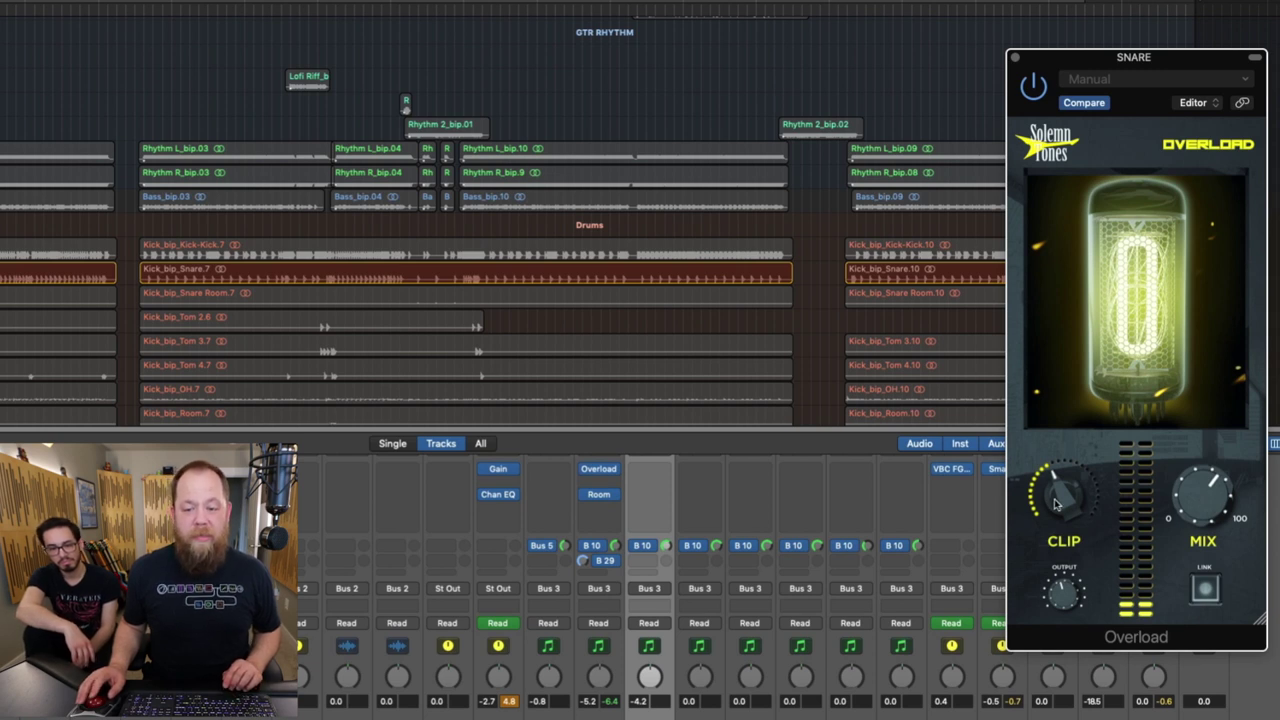
mouse_move(1056, 503)
left_mouse_down()
mouse_move(1055, 490)
mouse_move(1056, 511)
left_mouse_up()
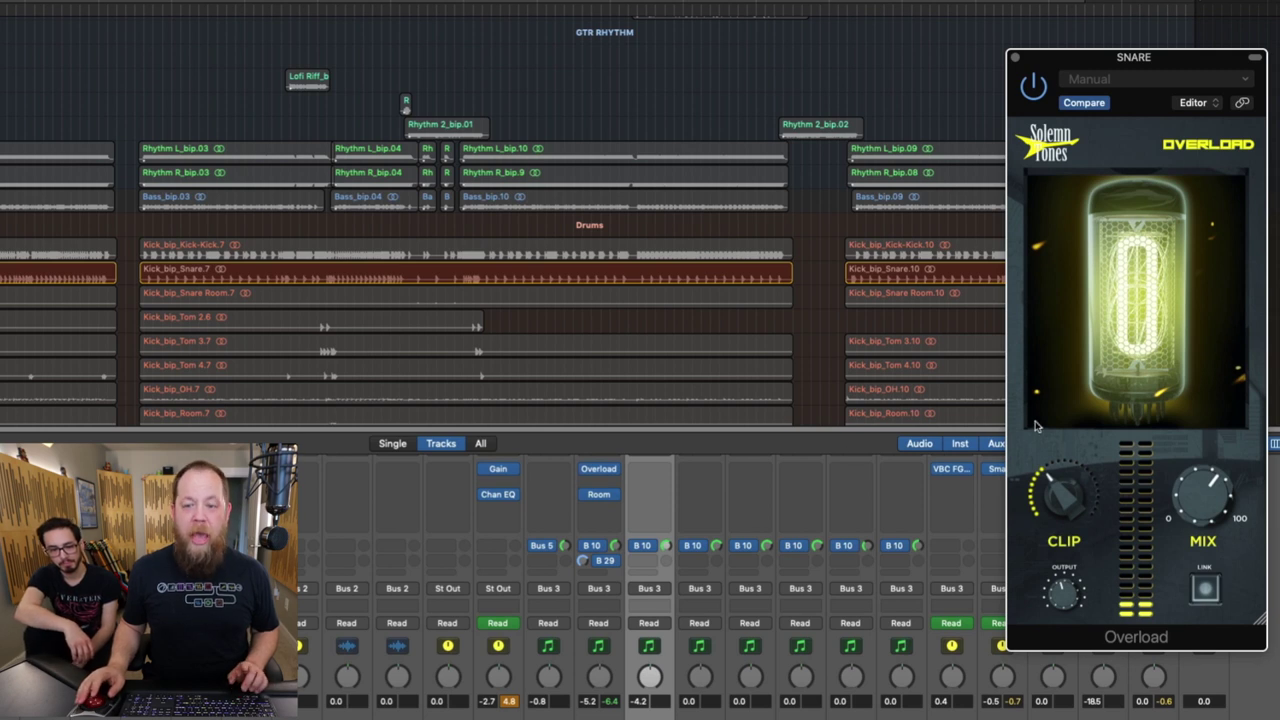
left_click(1033, 88)
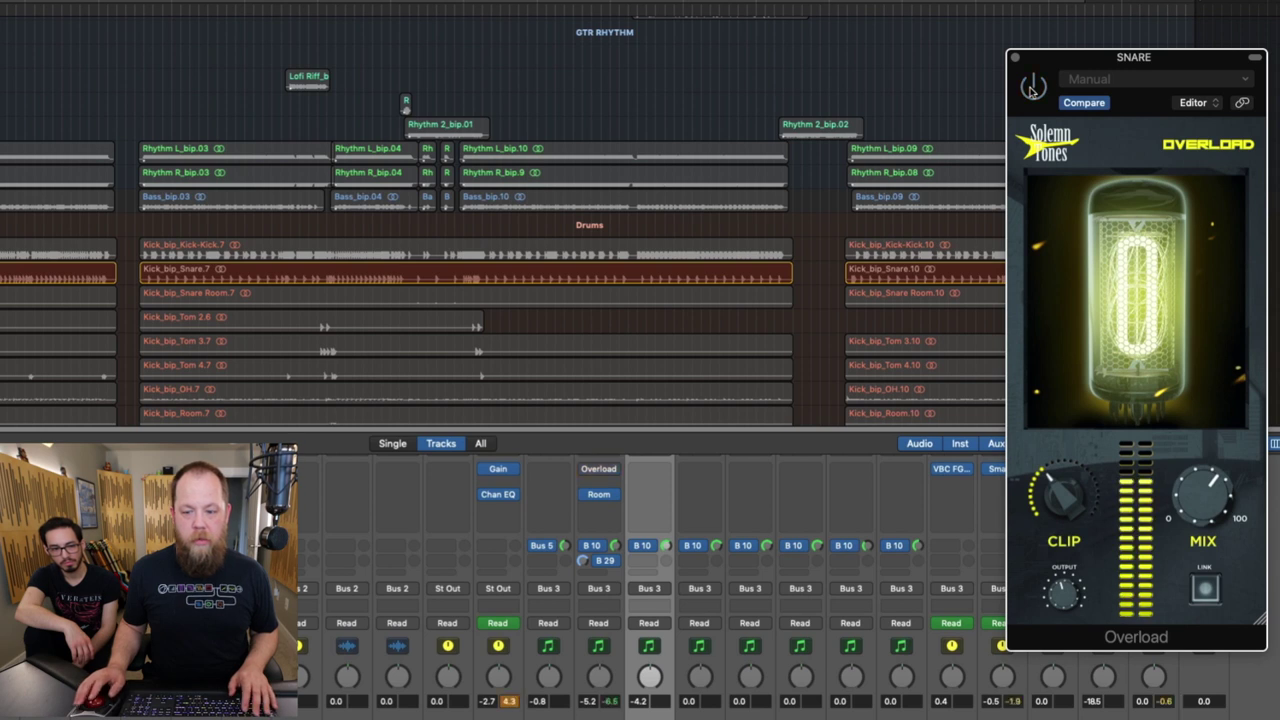
left_click(1033, 88)
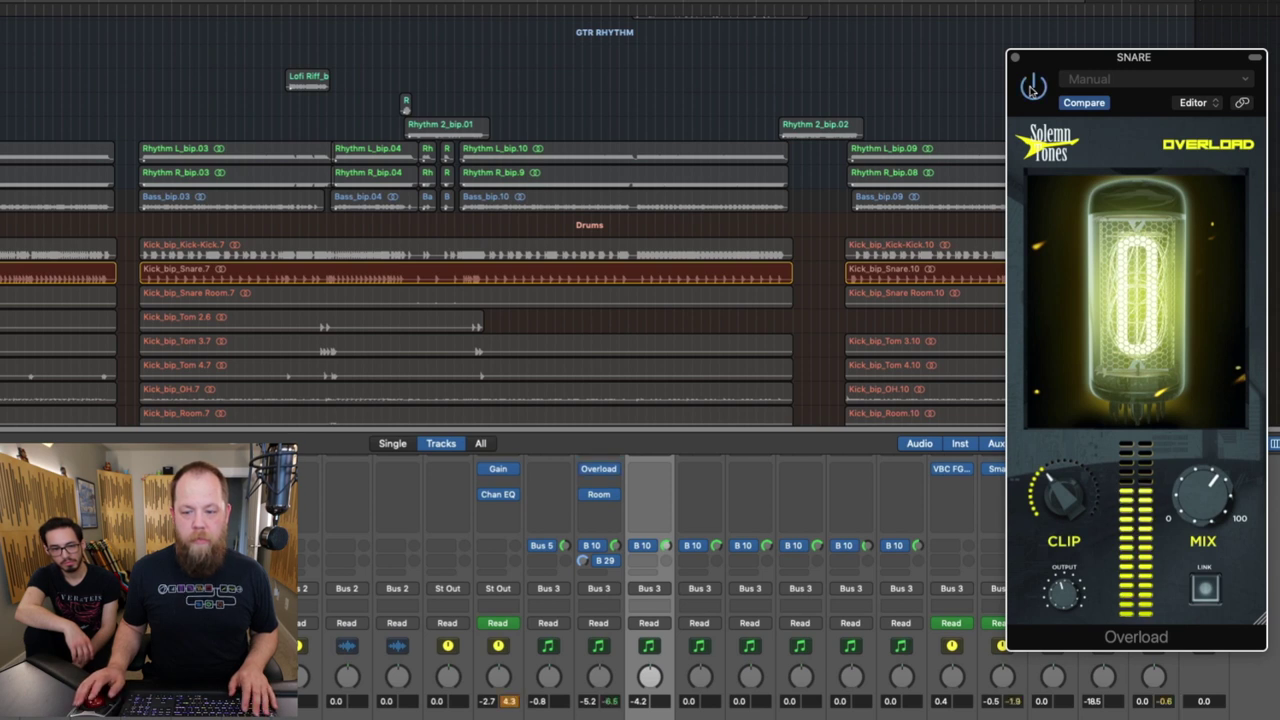
left_click(1033, 88)
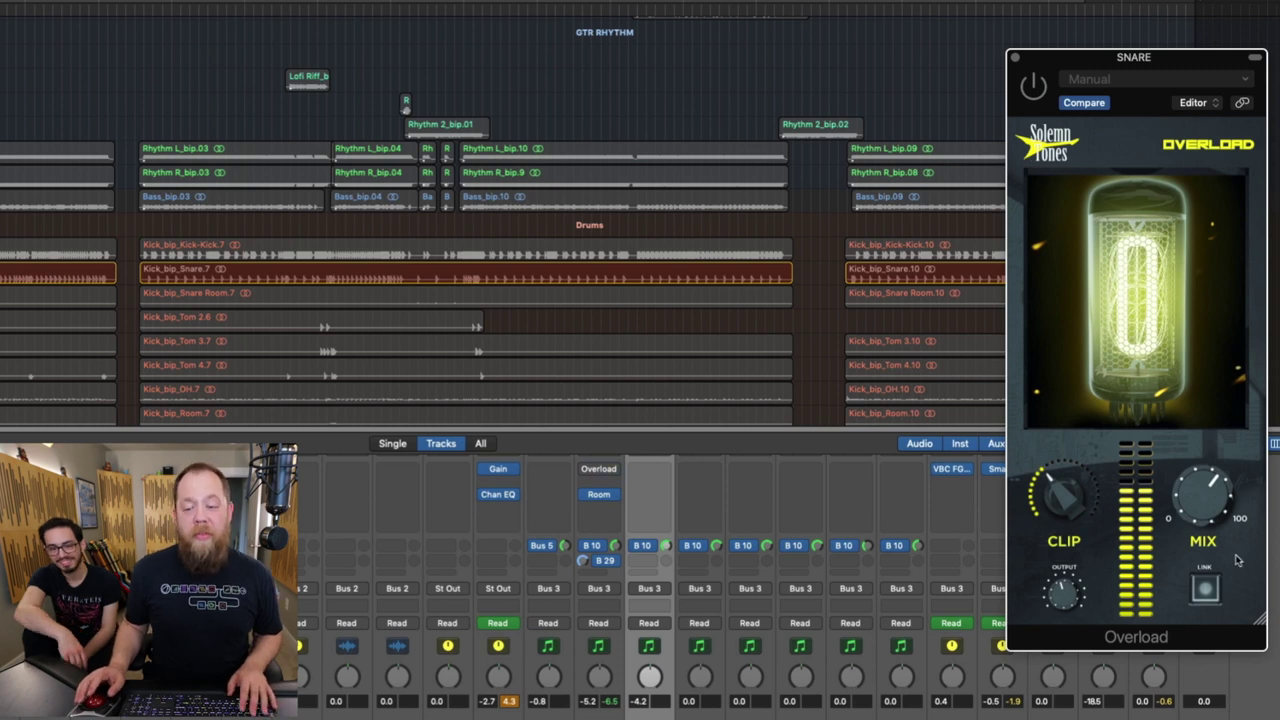
mouse_move(1205, 590)
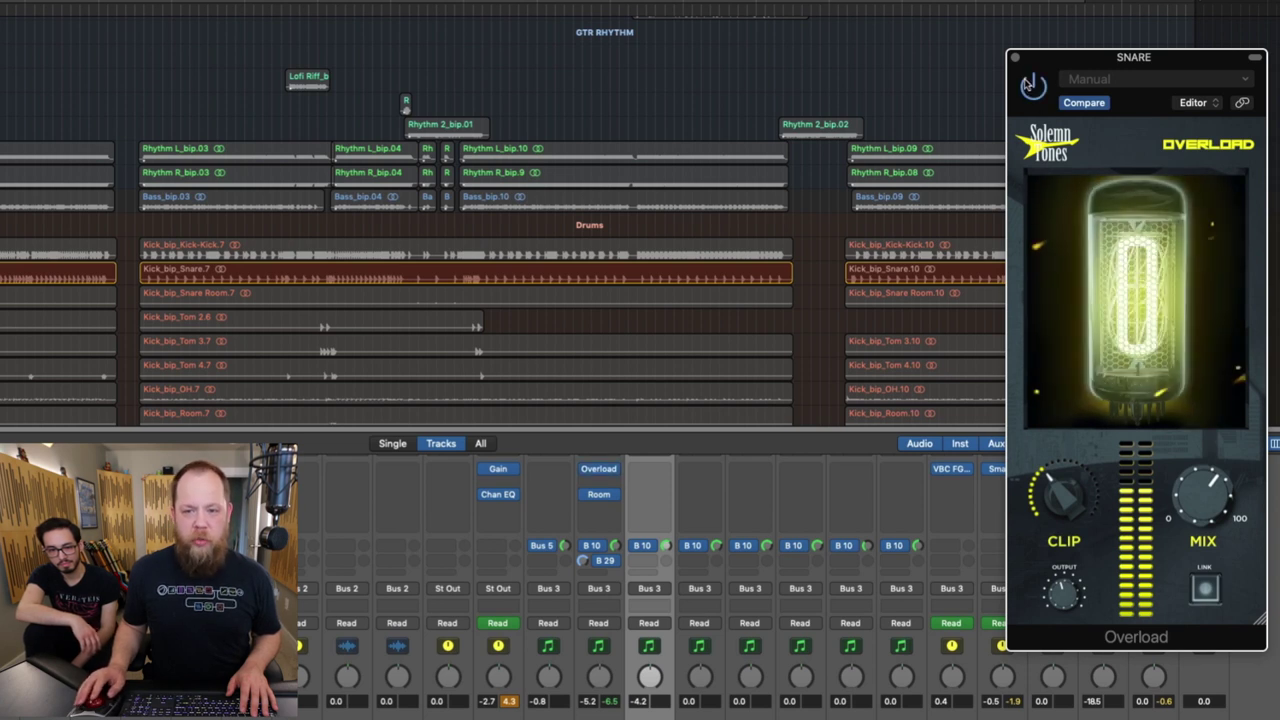
left_click(1027, 87)
left_click(1025, 89)
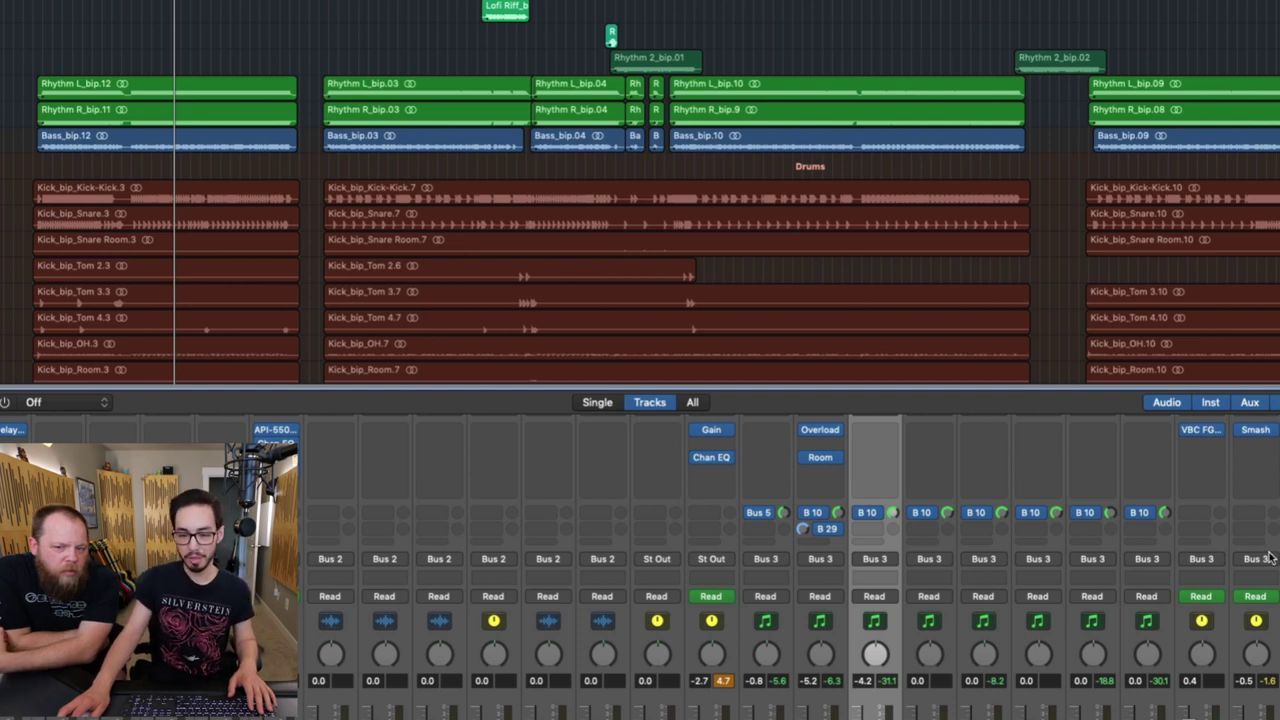
Bring the Drum Crush bus into view and open its Smash plugin.
scroll(1254, 472, "down", 1)
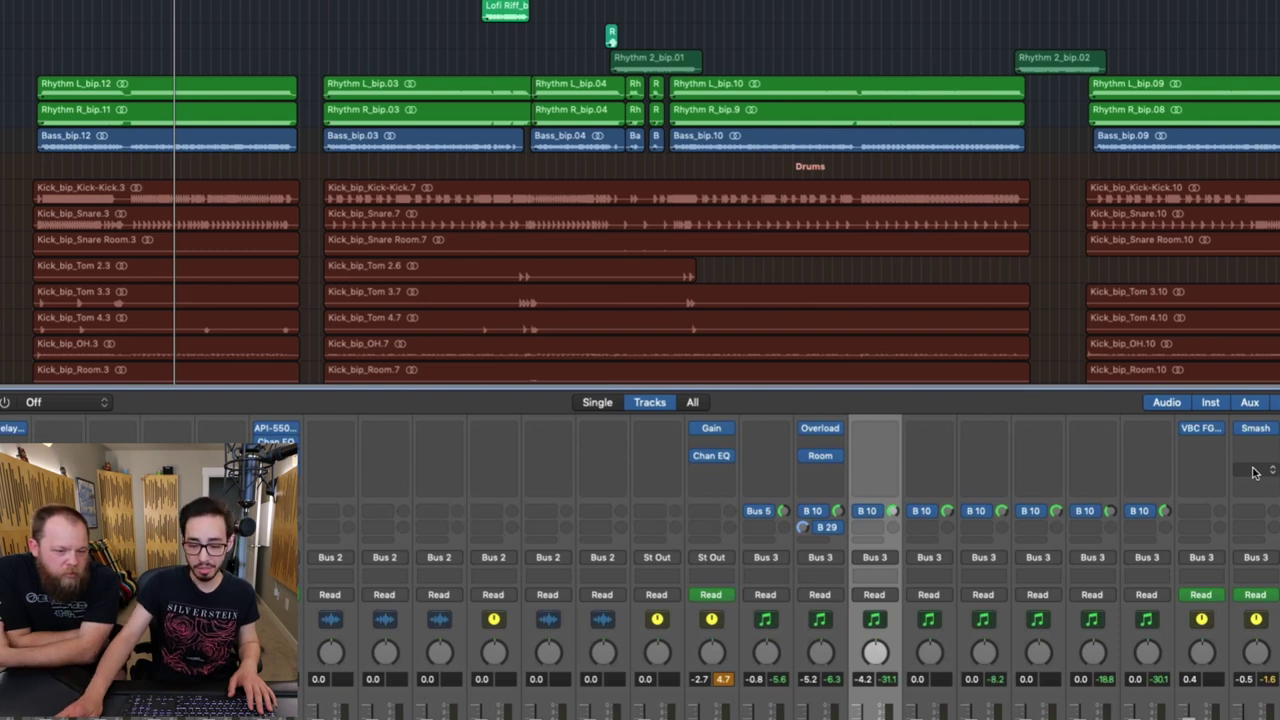
scroll(1254, 472, "up", 1)
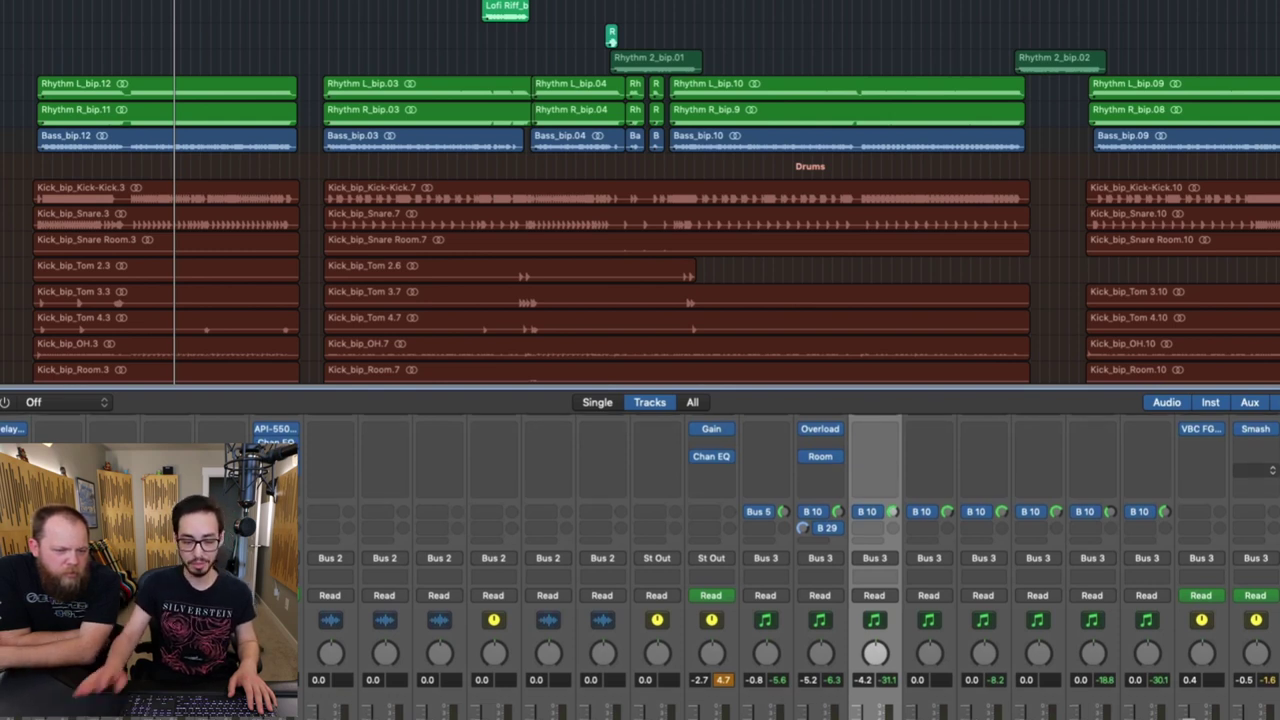
scroll(1254, 472, "up", 1)
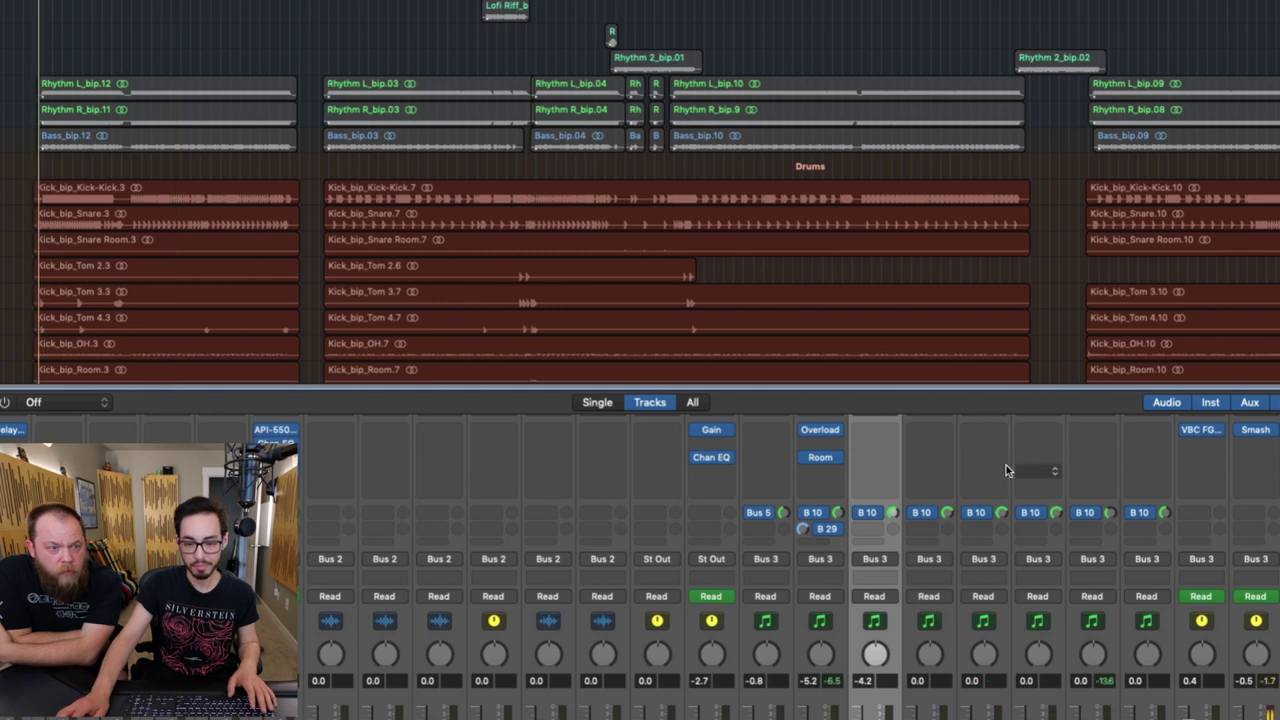
left_click(1253, 432)
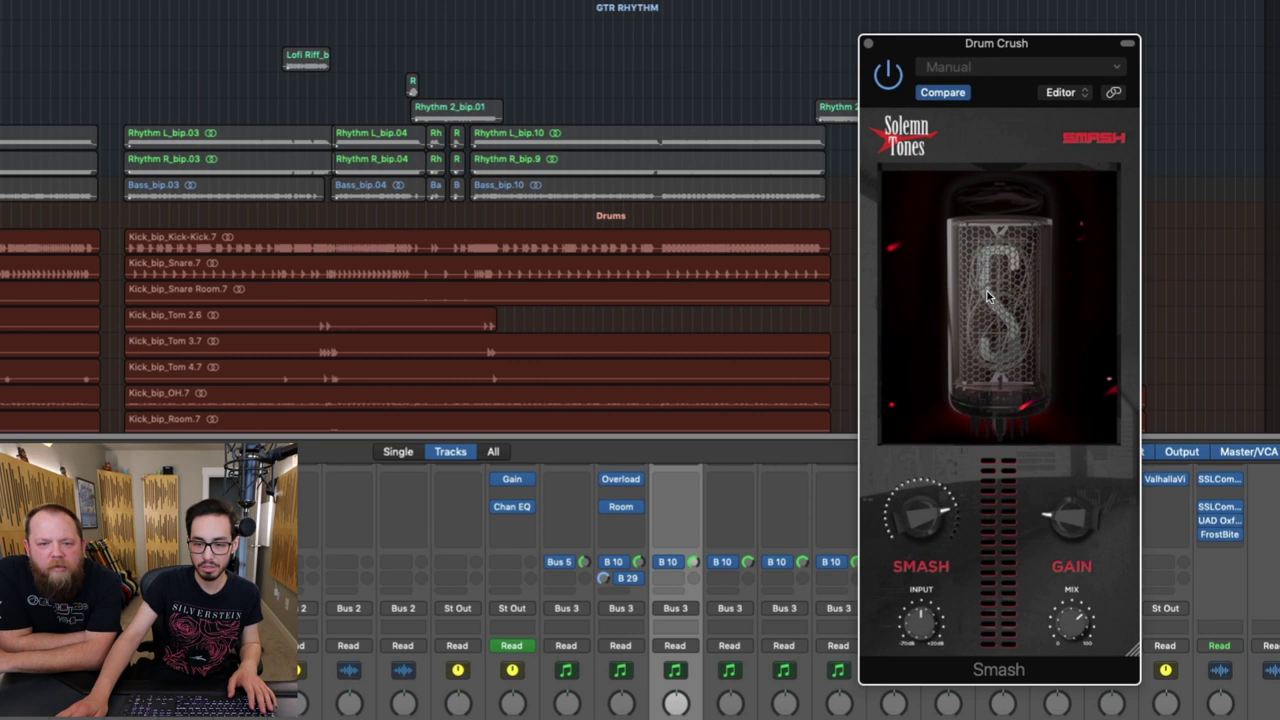
left_click(868, 45)
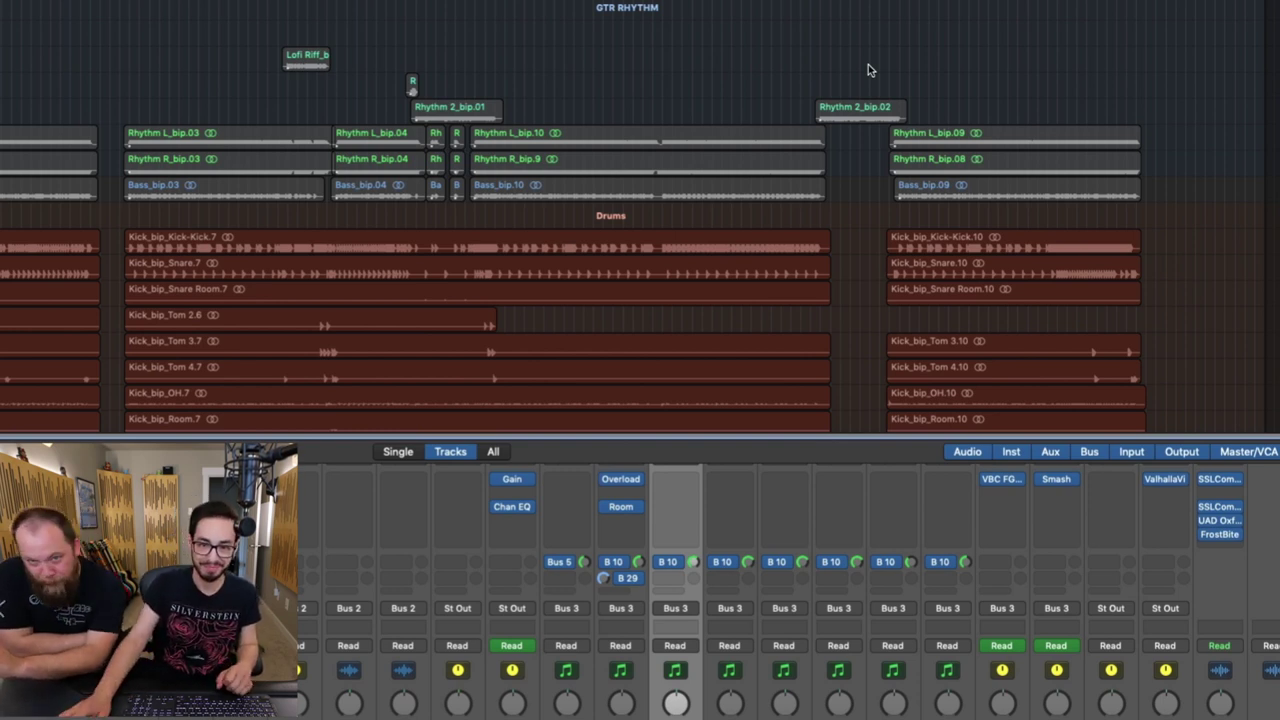
left_click(1056, 479)
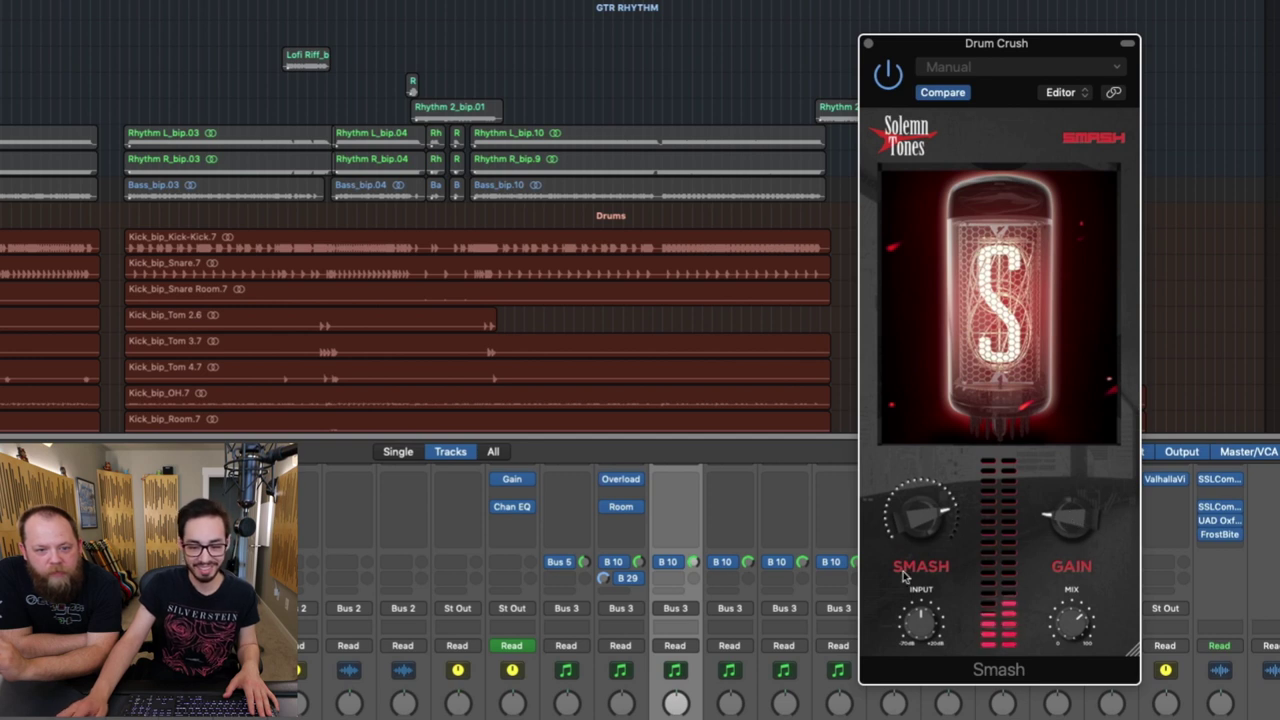
Raise Smash's amount and output gain on Drum Crush, then open FrostBite on the Stereo Out.
left_click_drag(924, 508, 924, 498)
left_click_drag(1080, 535, 1077, 420)
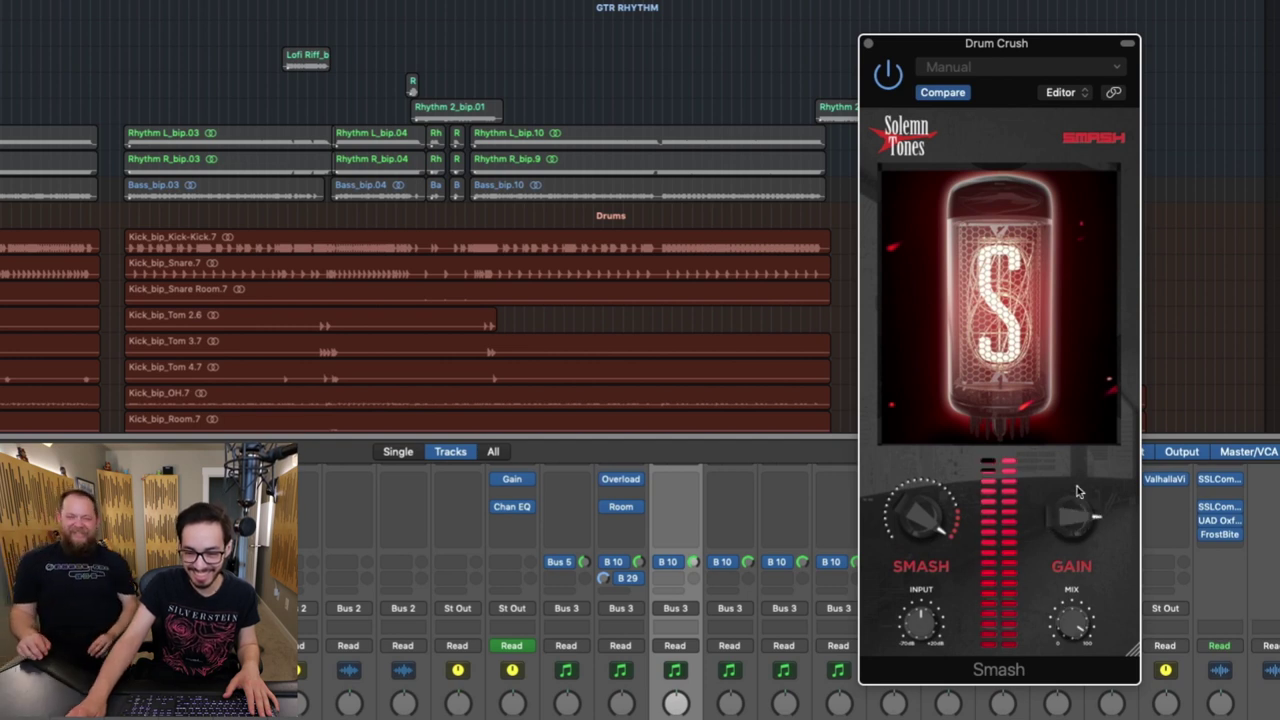
left_click_drag(1077, 510, 1073, 533)
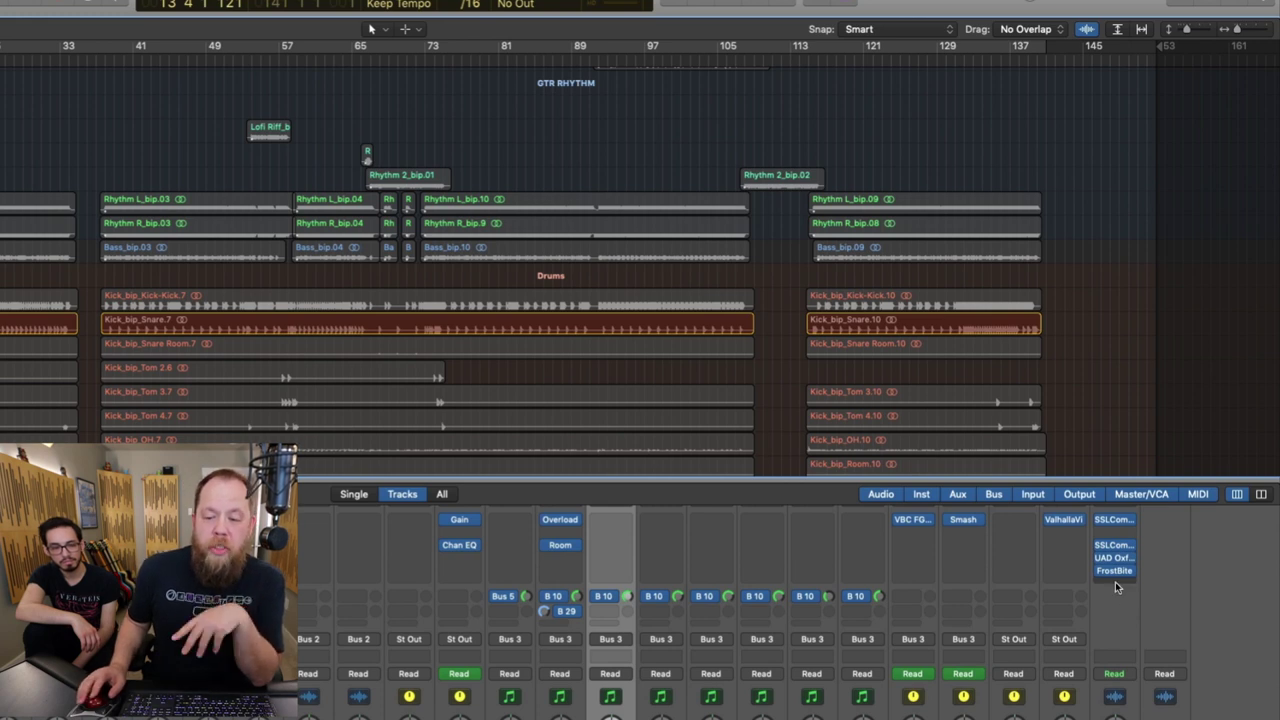
left_click(1108, 572)
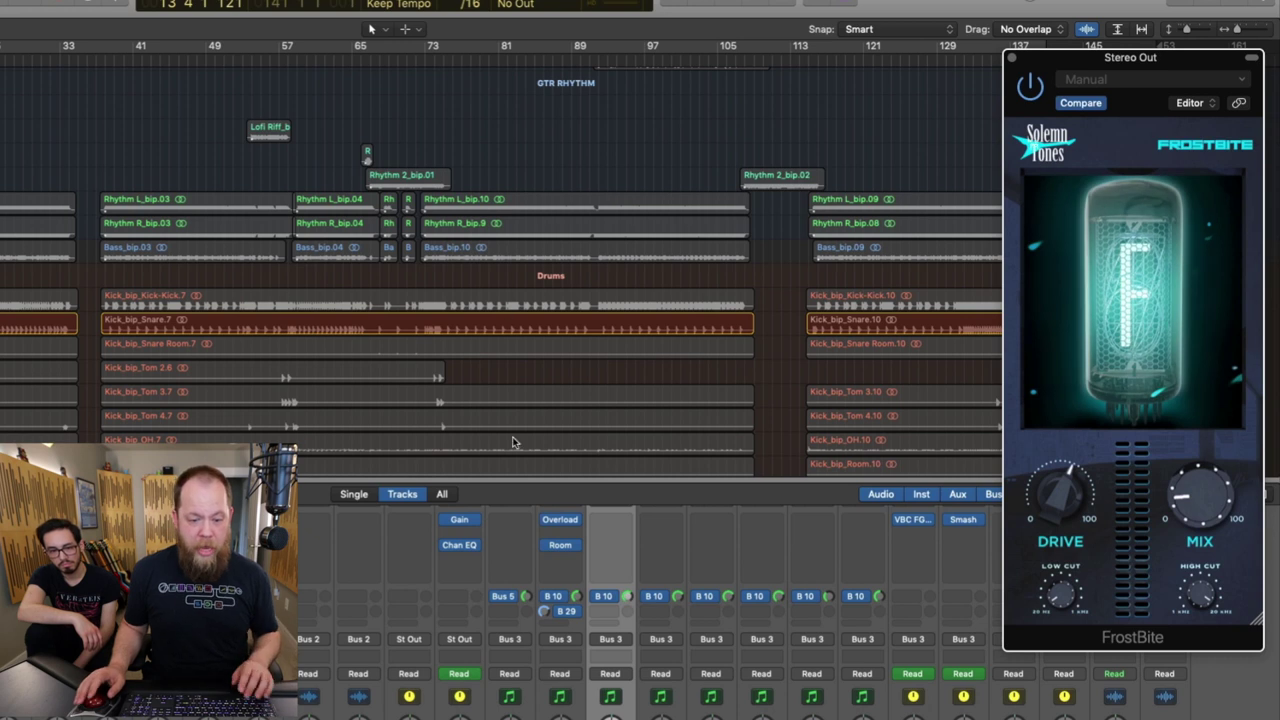
Play the mix, toggle FrostBite off and on twice to compare, and raise its Drive slightly.
key("space")
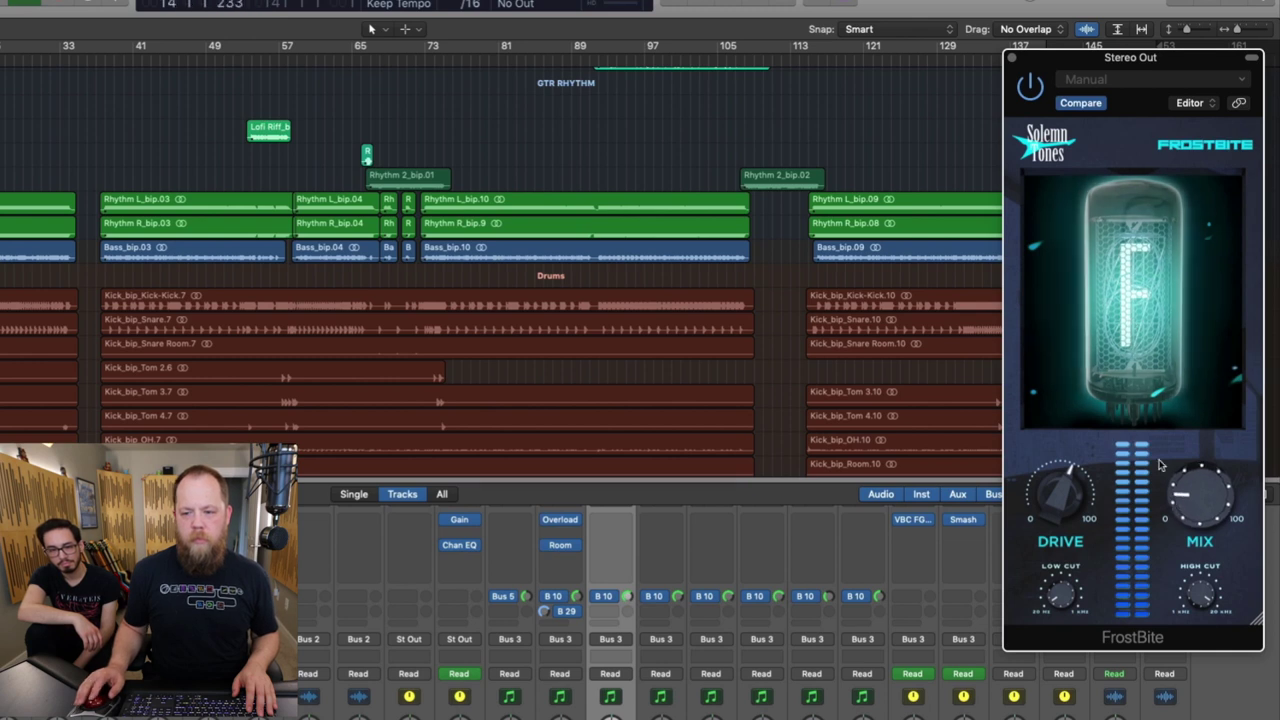
left_click(1127, 300)
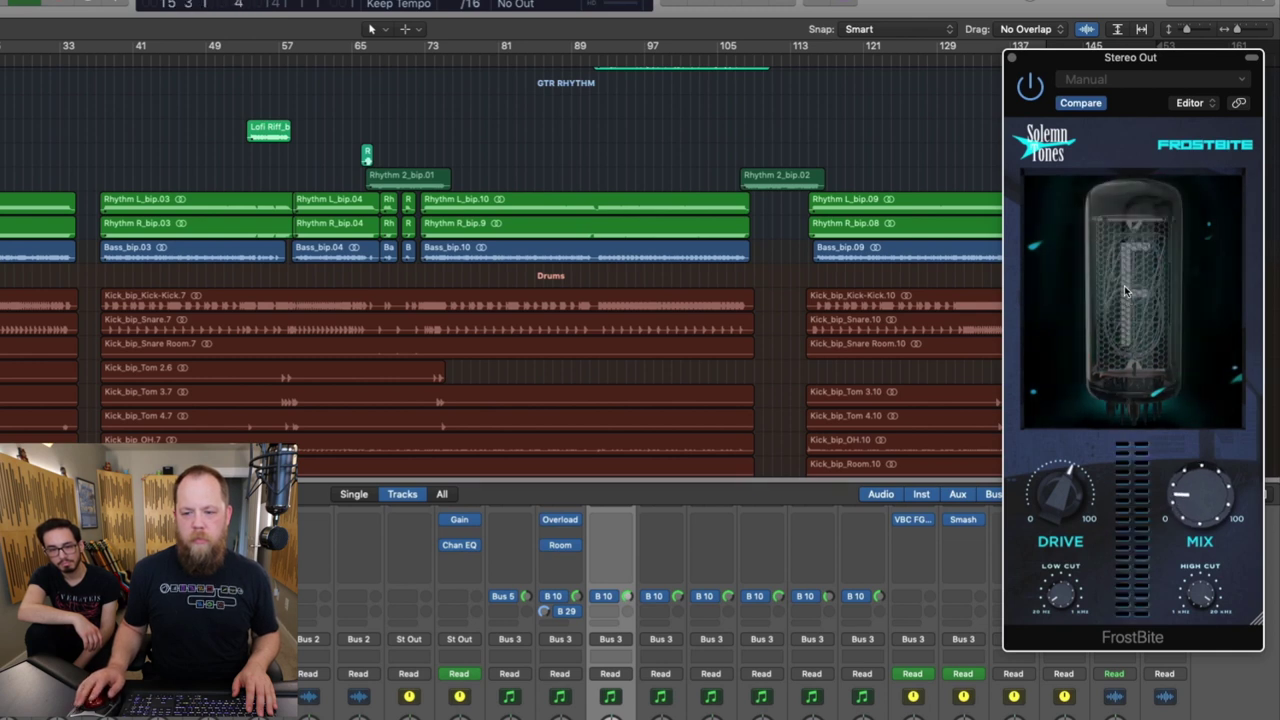
left_click(1124, 285)
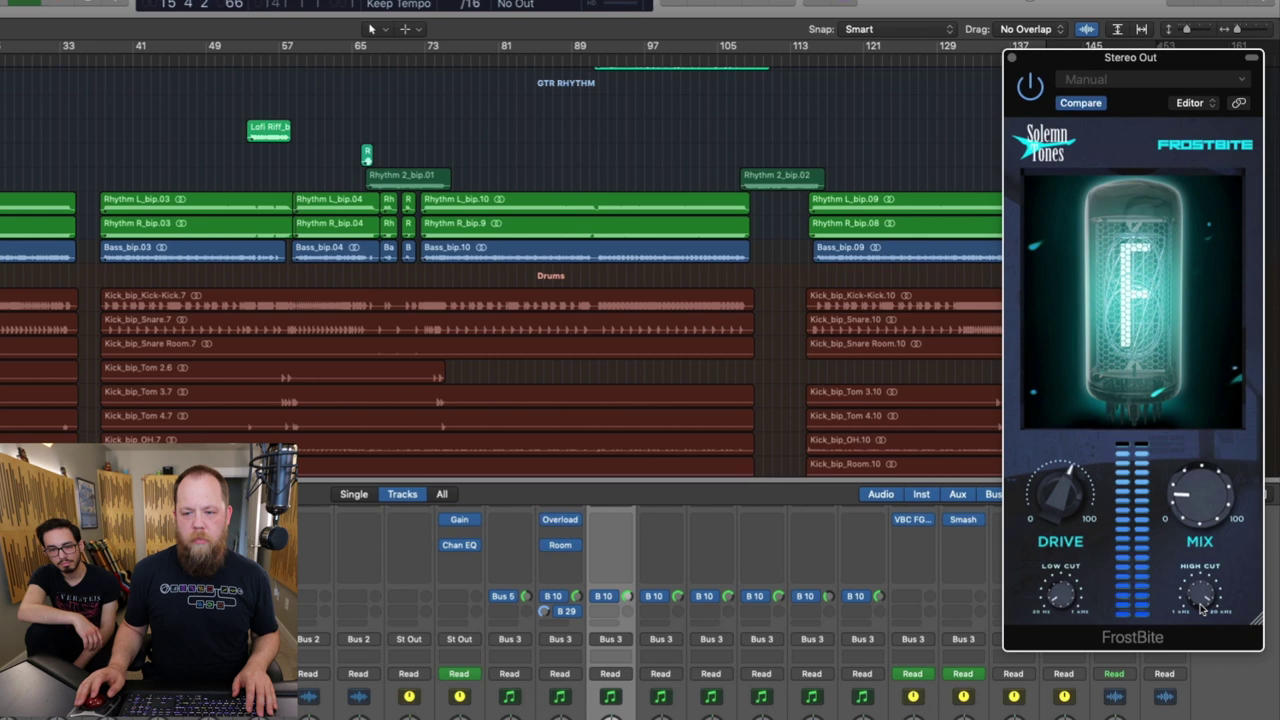
left_click(1130, 310)
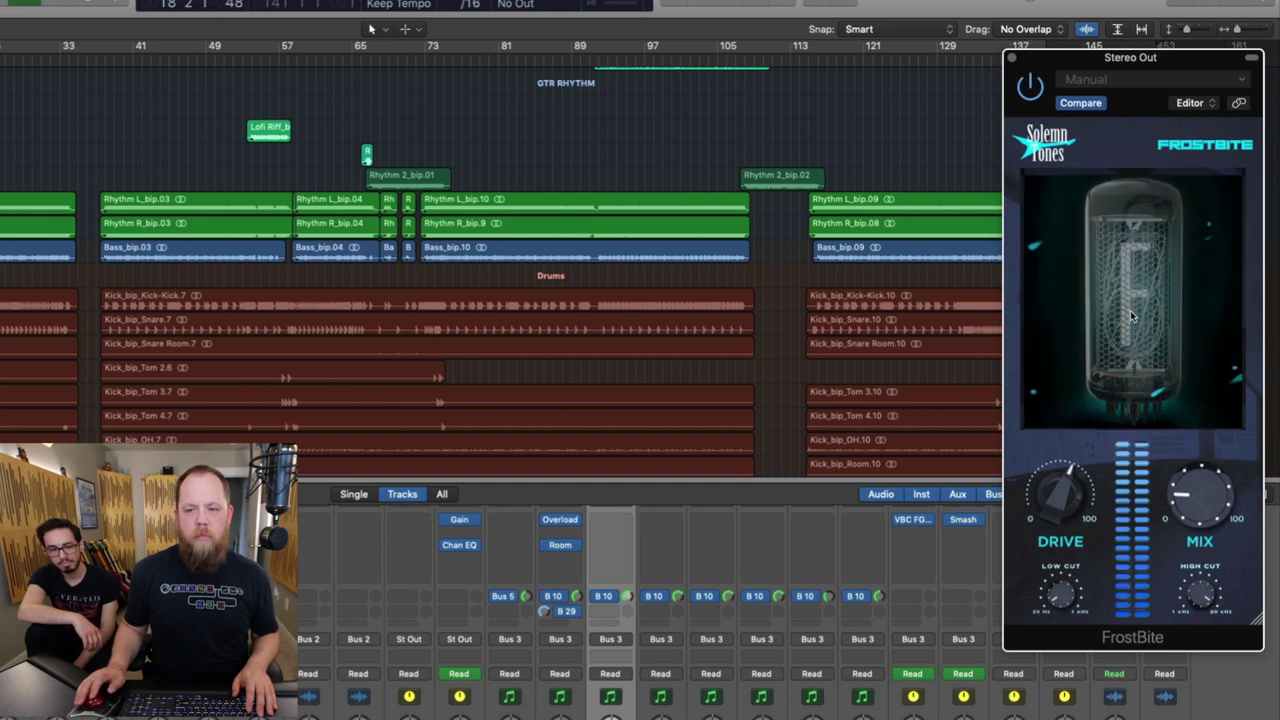
left_click(1135, 323)
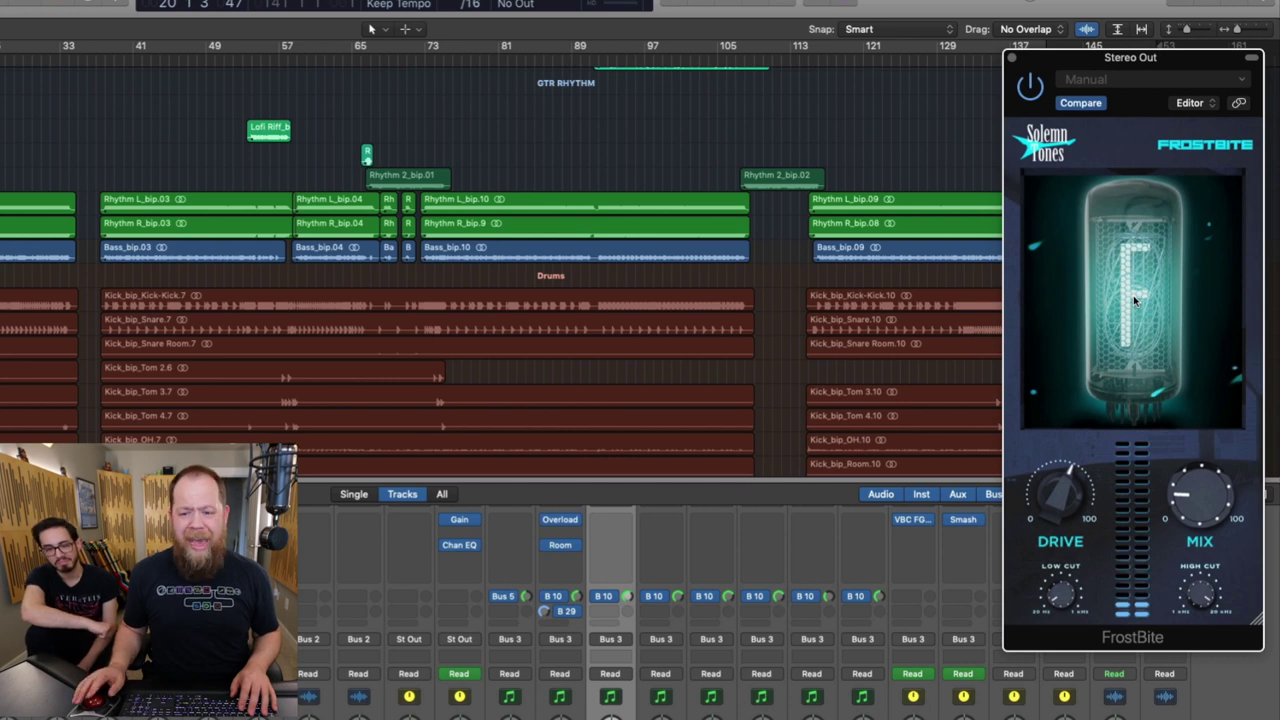
left_click_drag(1052, 505, 1054, 502)
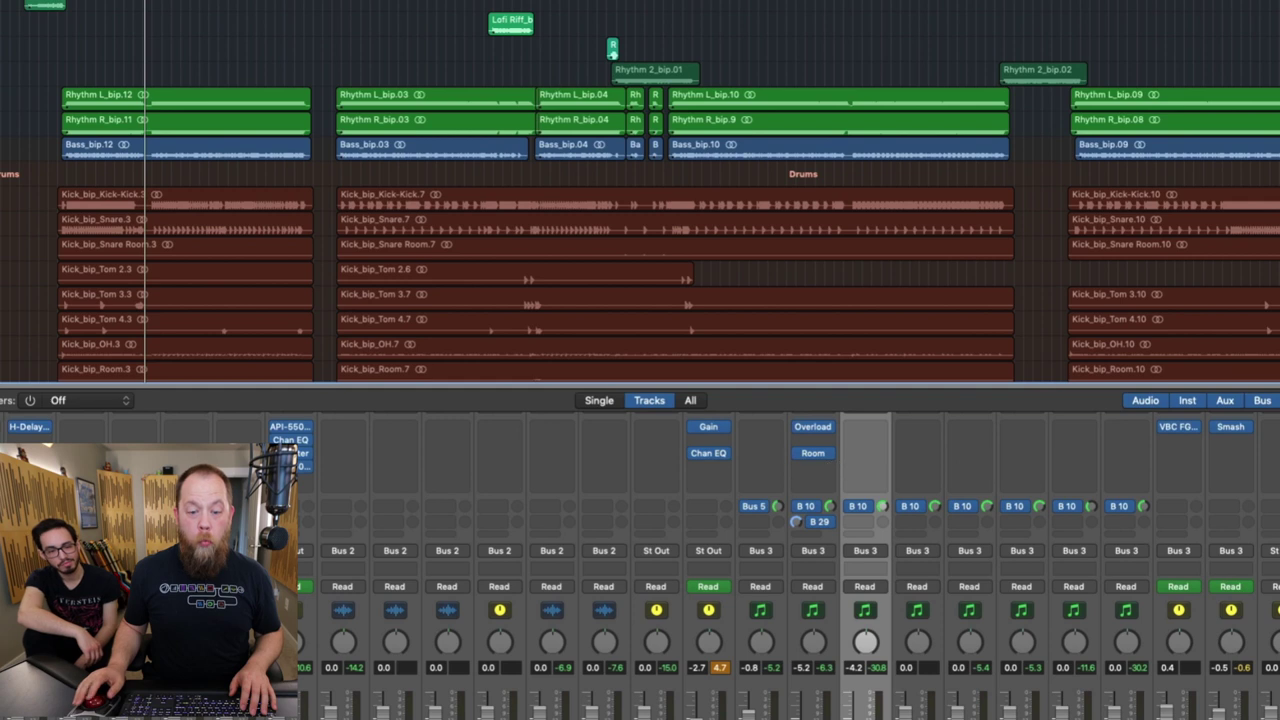
Open the Room plugin on the SNARE channel and select the Snare track's regions.
left_click(810, 455)
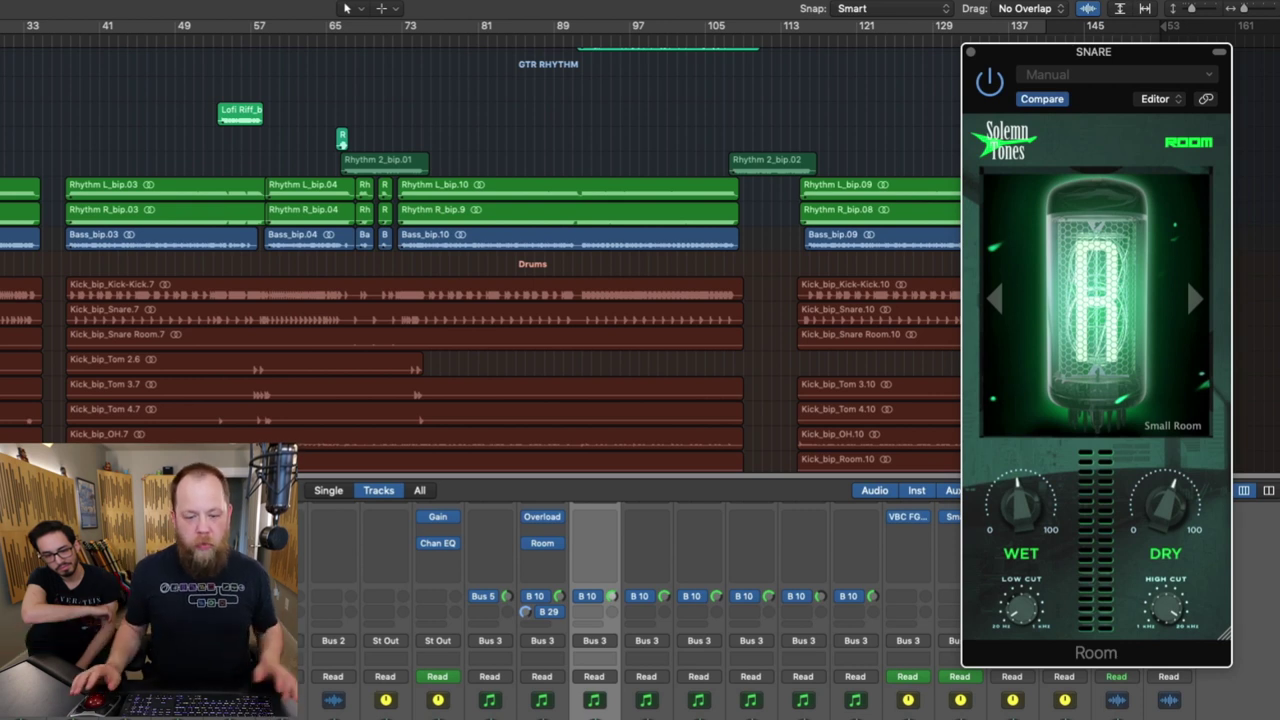
left_click(508, 640)
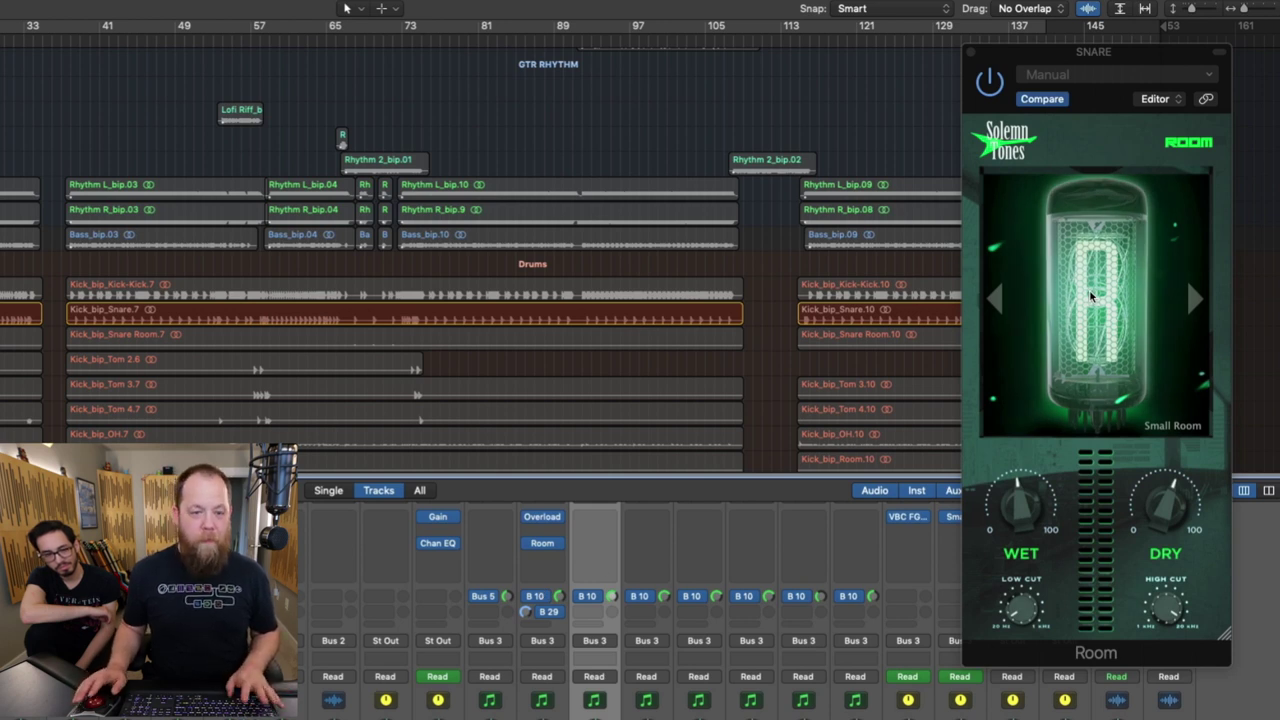
Play the snare, clear the selection, bypass and re-enable Room, and tweak its Wet knob.
key("space")
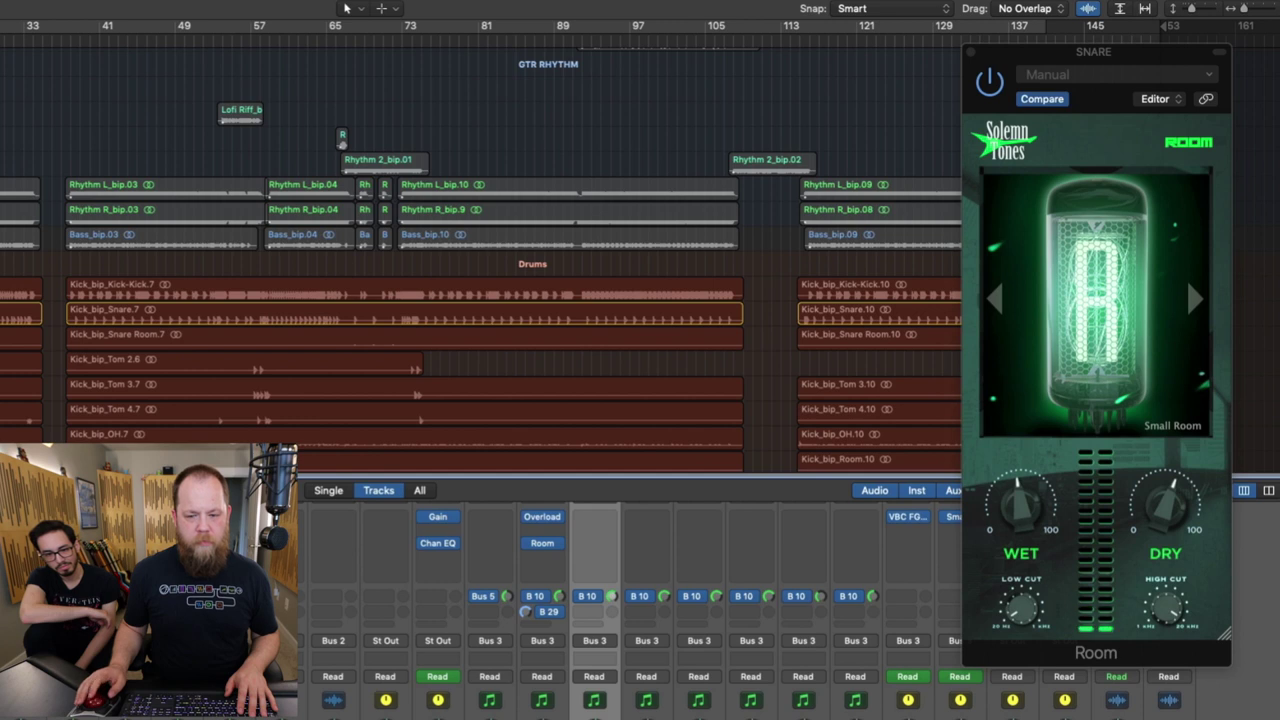
key("shift+super+a")
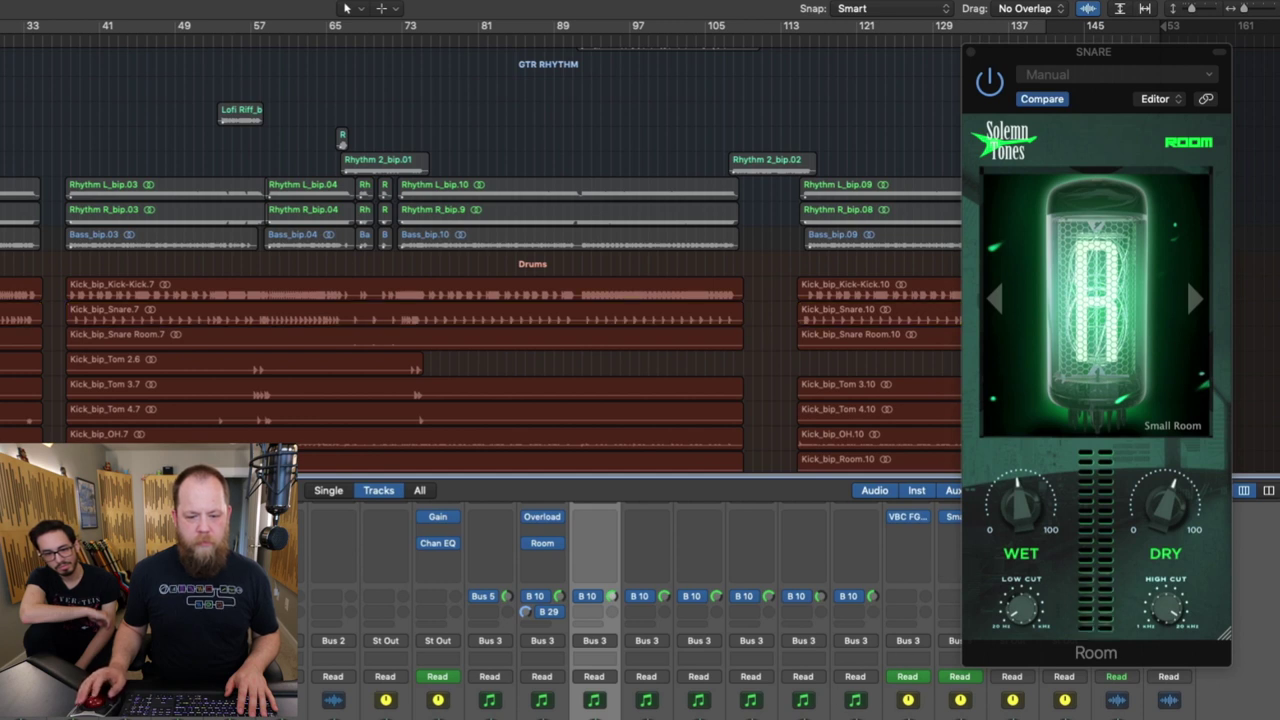
left_click(1097, 354)
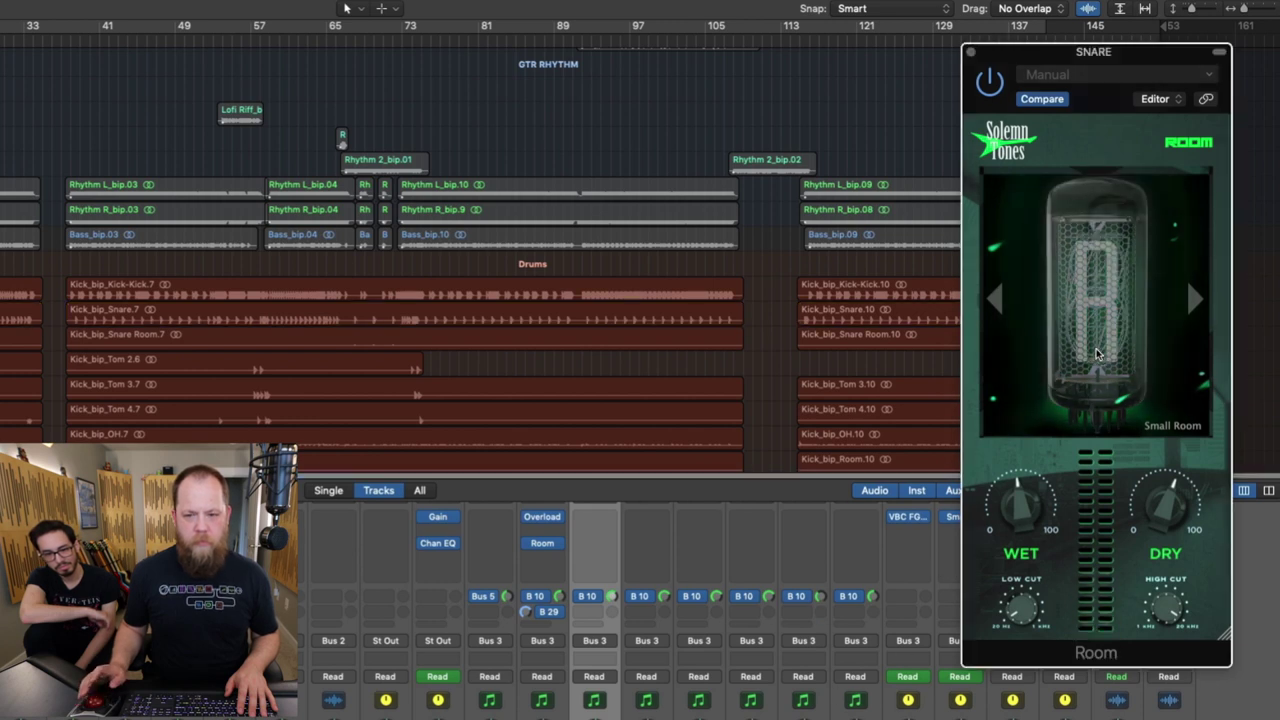
left_click(1099, 310)
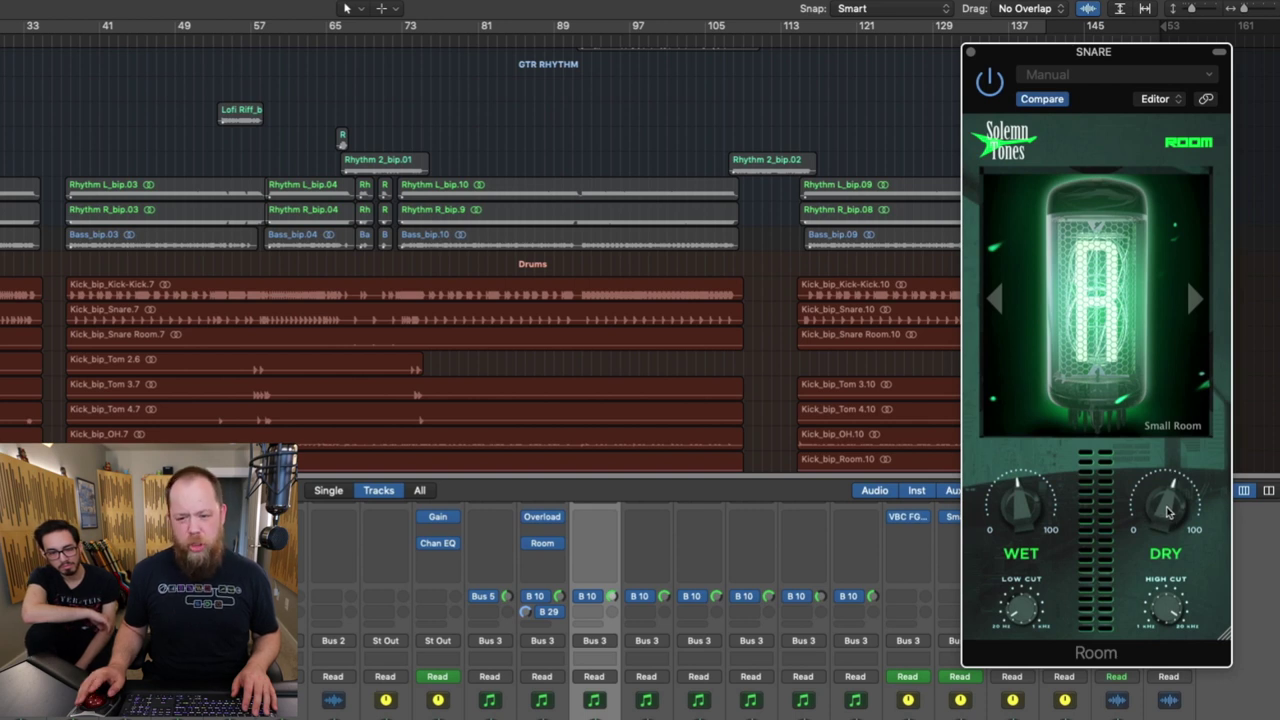
left_click_drag(1016, 522, 1014, 519)
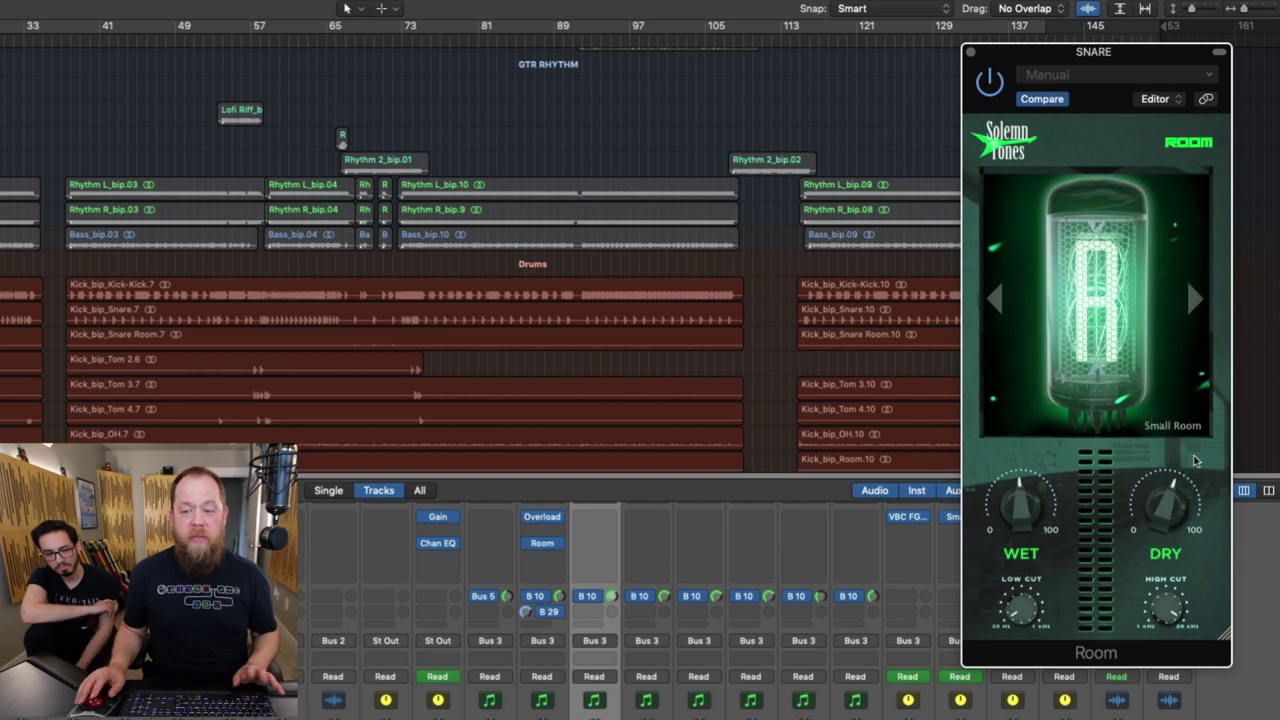
Cycle the snare's Room spaces through Medium Room, Big Room and Big Plate to Special Space 1.
left_click(1192, 299)
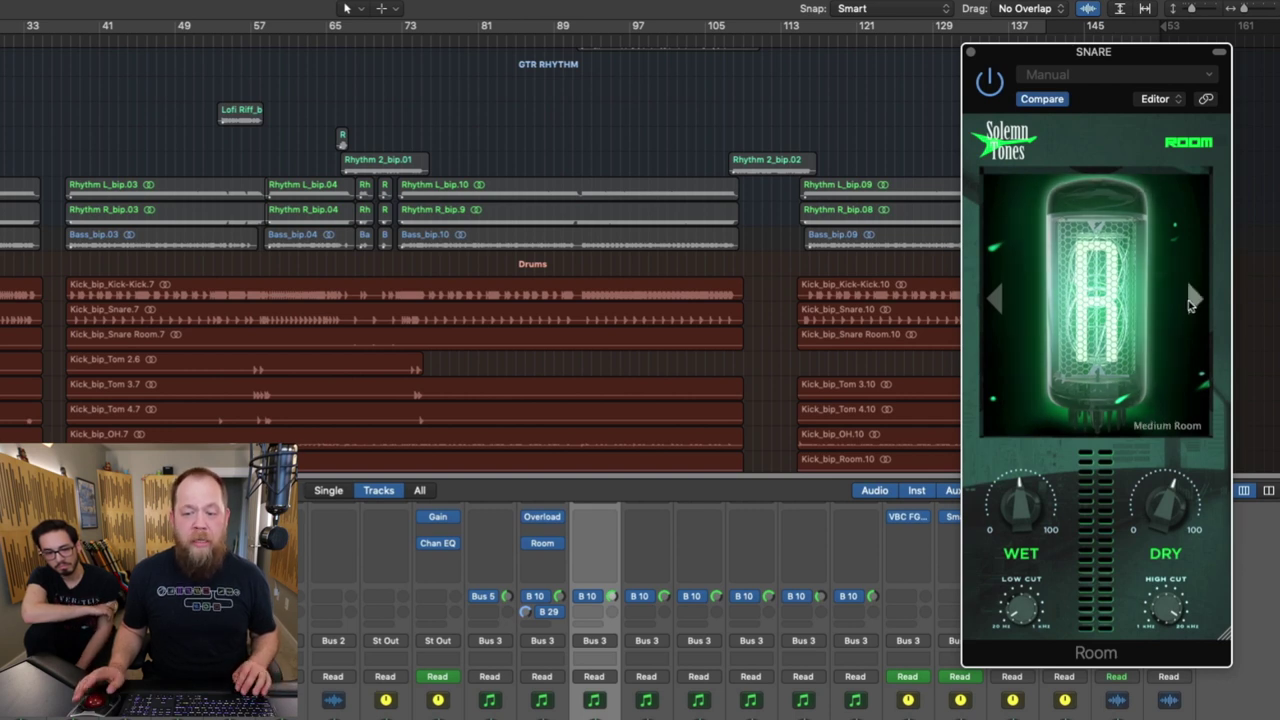
left_click(1190, 302)
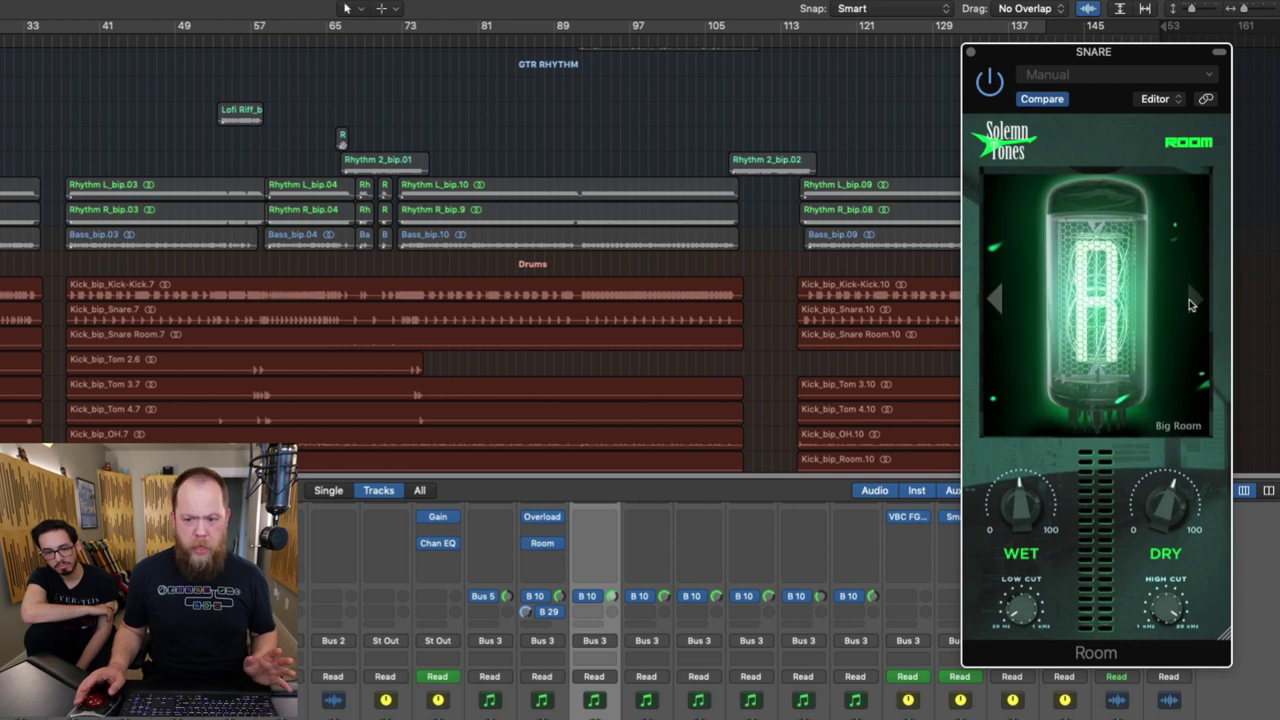
left_click(1189, 299)
left_click(1189, 299)
left_click(1189, 299)
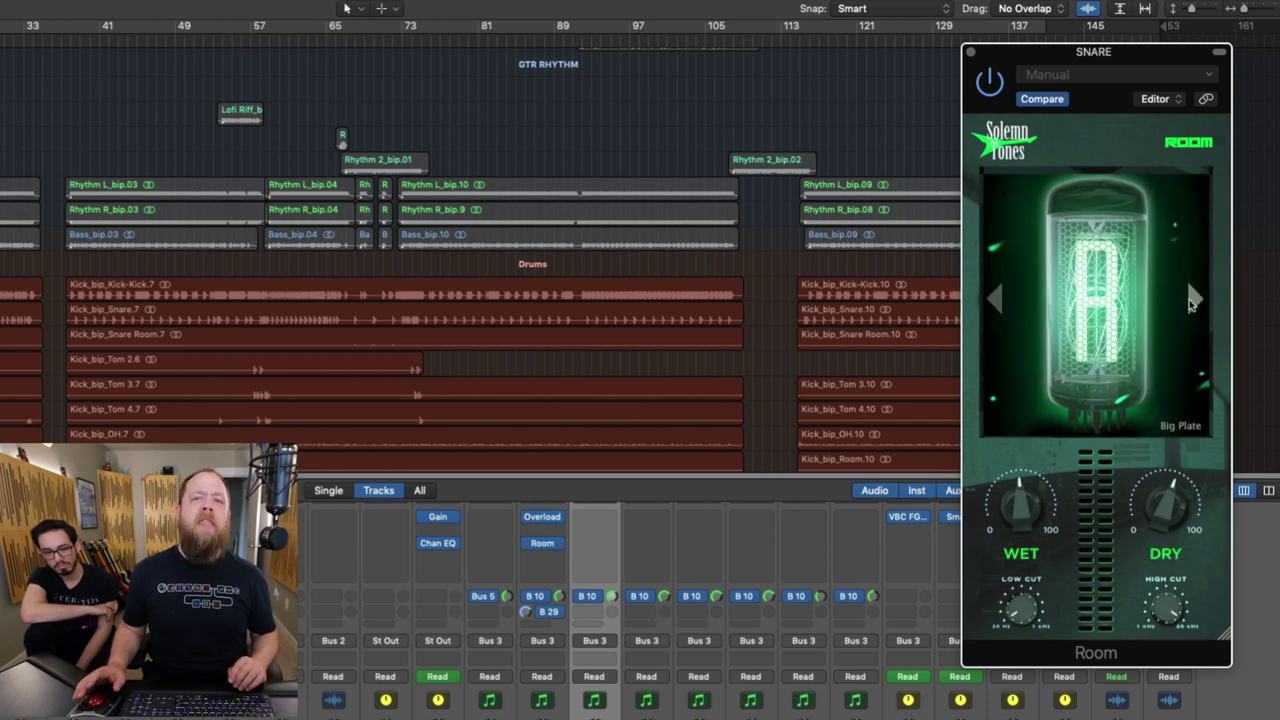
left_click(1189, 299)
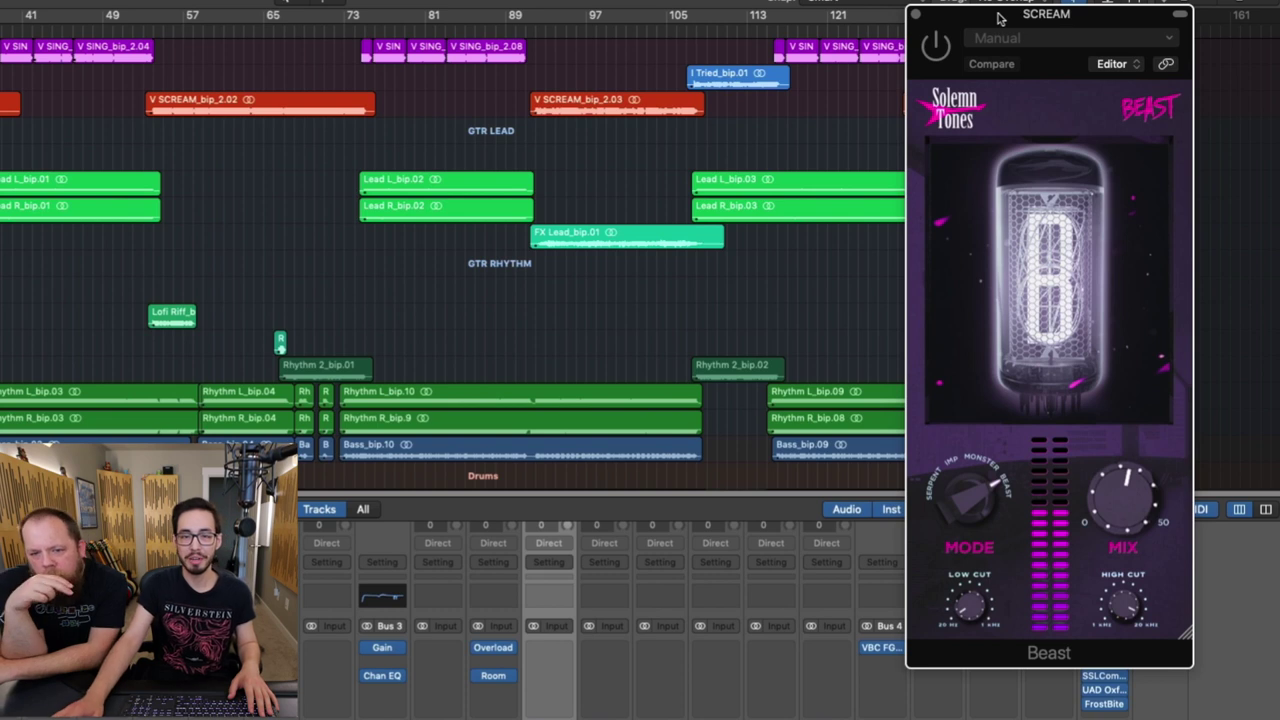
Reposition the SCREAM track's Beast plugin window and turn its Mix up near 50.
left_click_drag(998, 17, 958, 30)
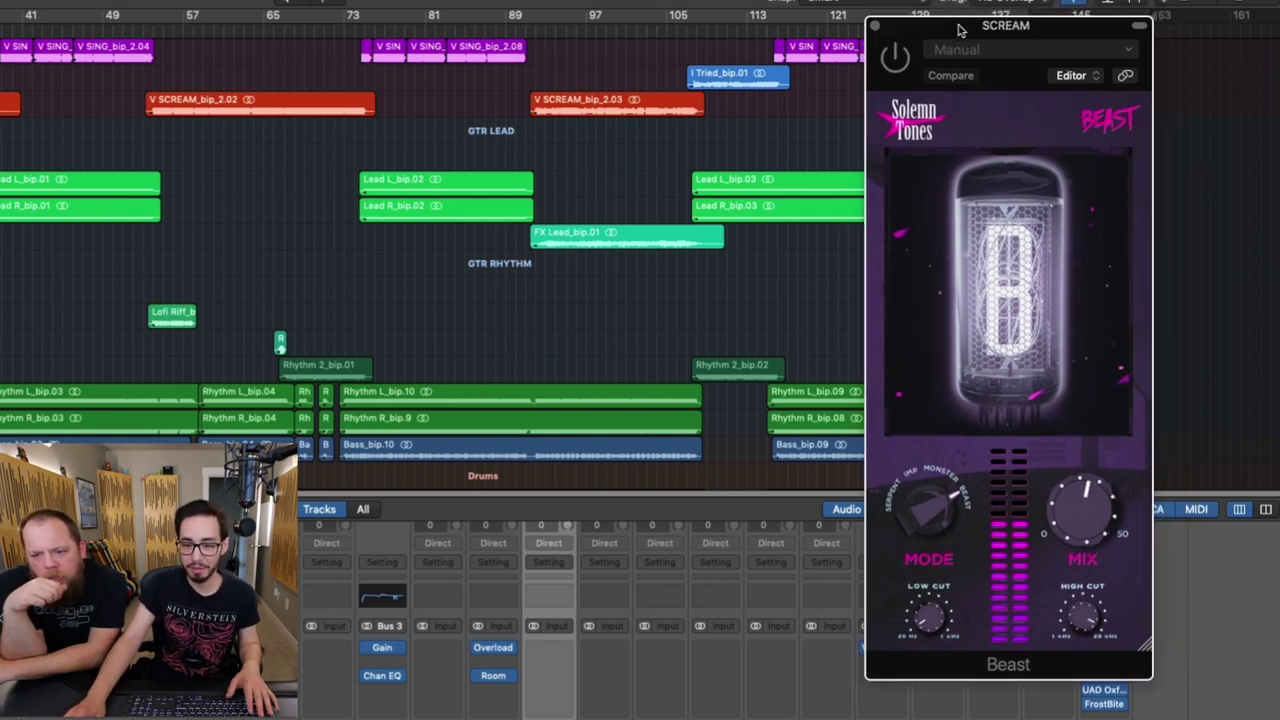
left_click_drag(958, 30, 953, 46)
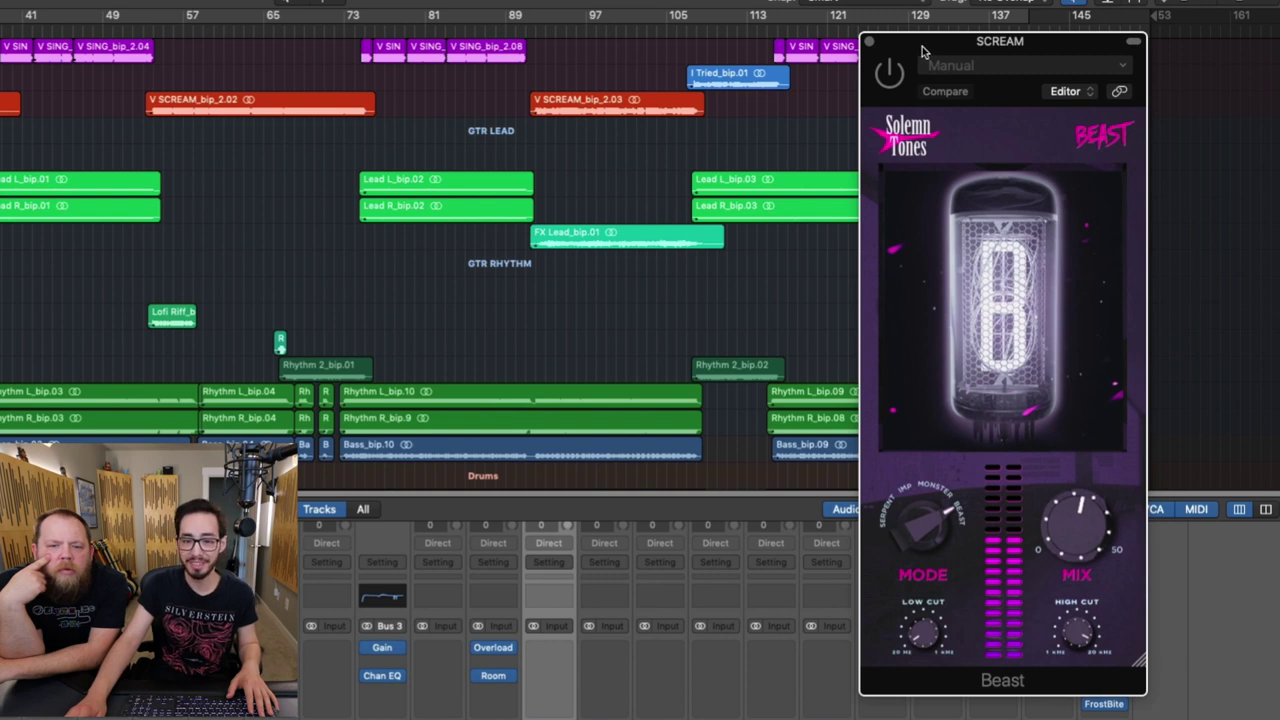
left_click_drag(925, 50, 906, 67)
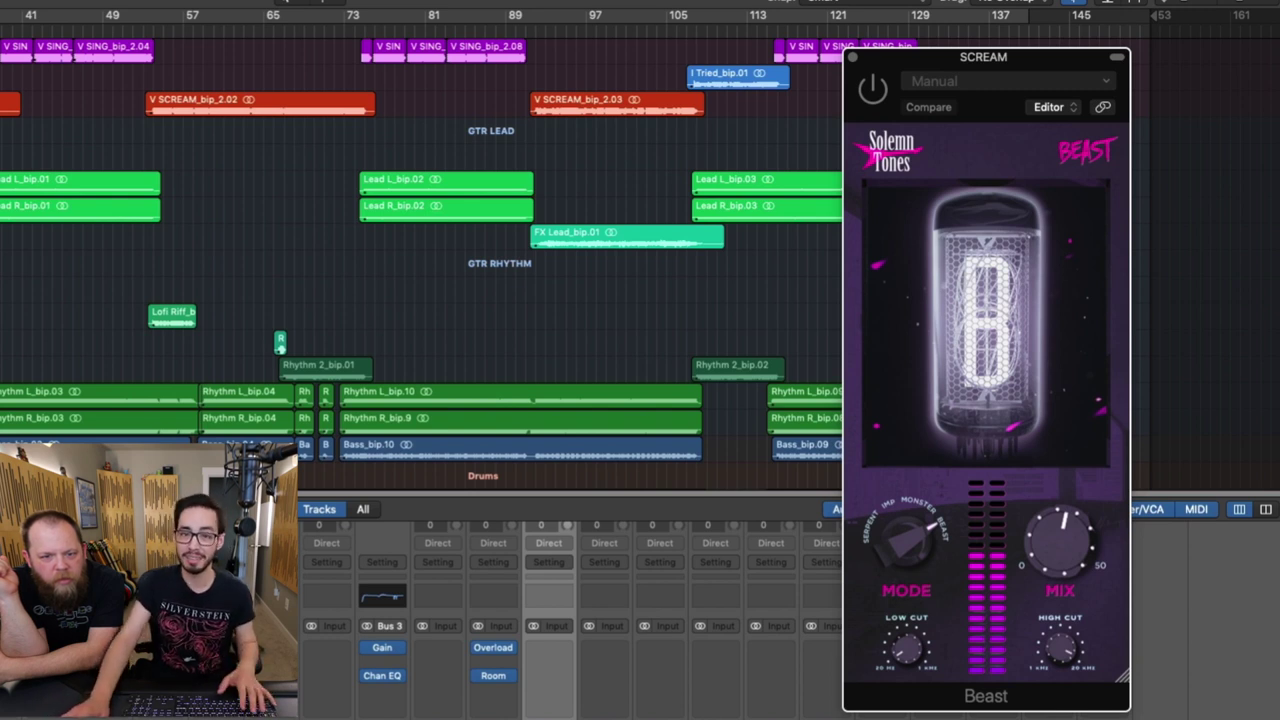
left_click_drag(1060, 540, 1040, 680)
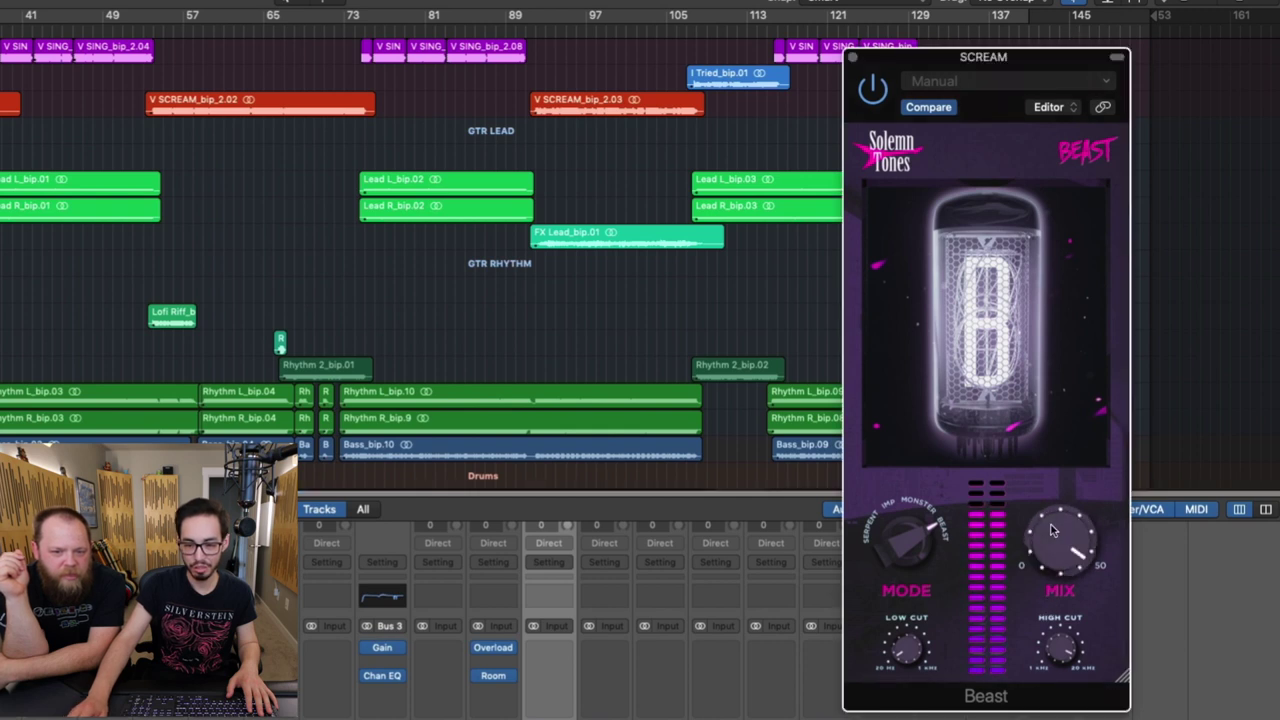
Sweep the Beast Mix between low and high, leaving it around 20 of 50.
left_click_drag(1050, 572, 1050, 702)
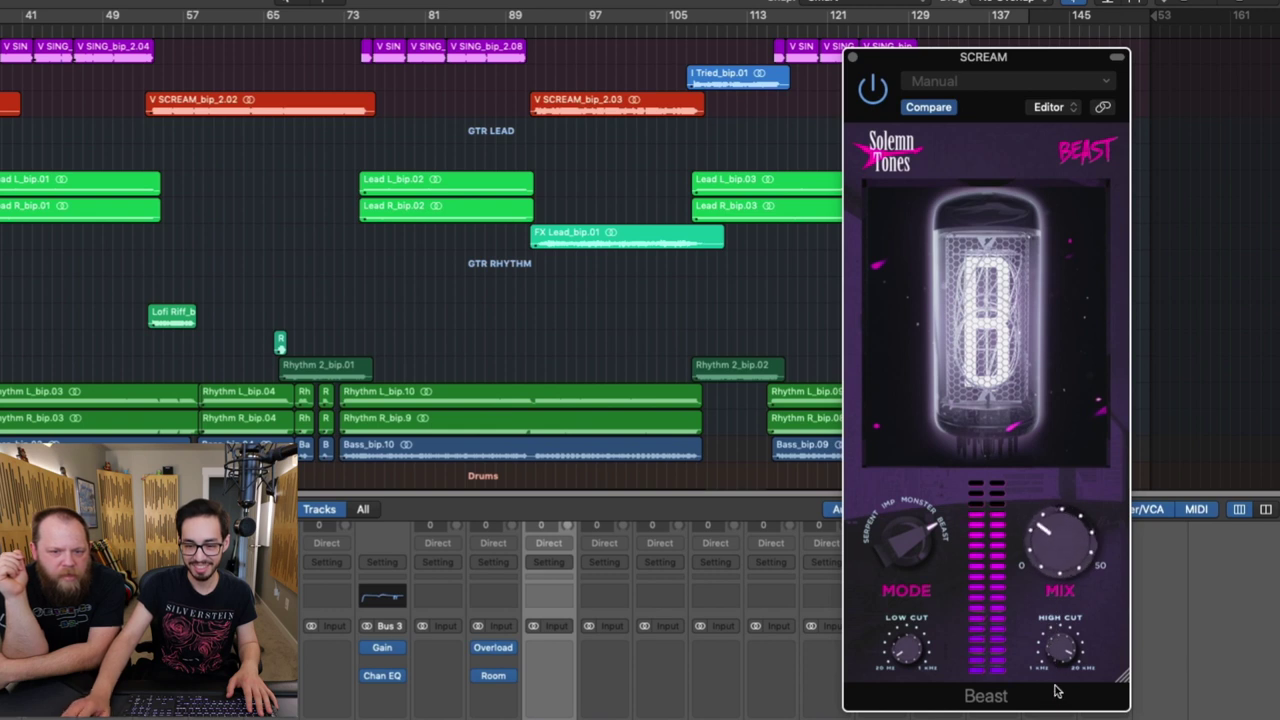
left_click_drag(1046, 556, 1043, 573)
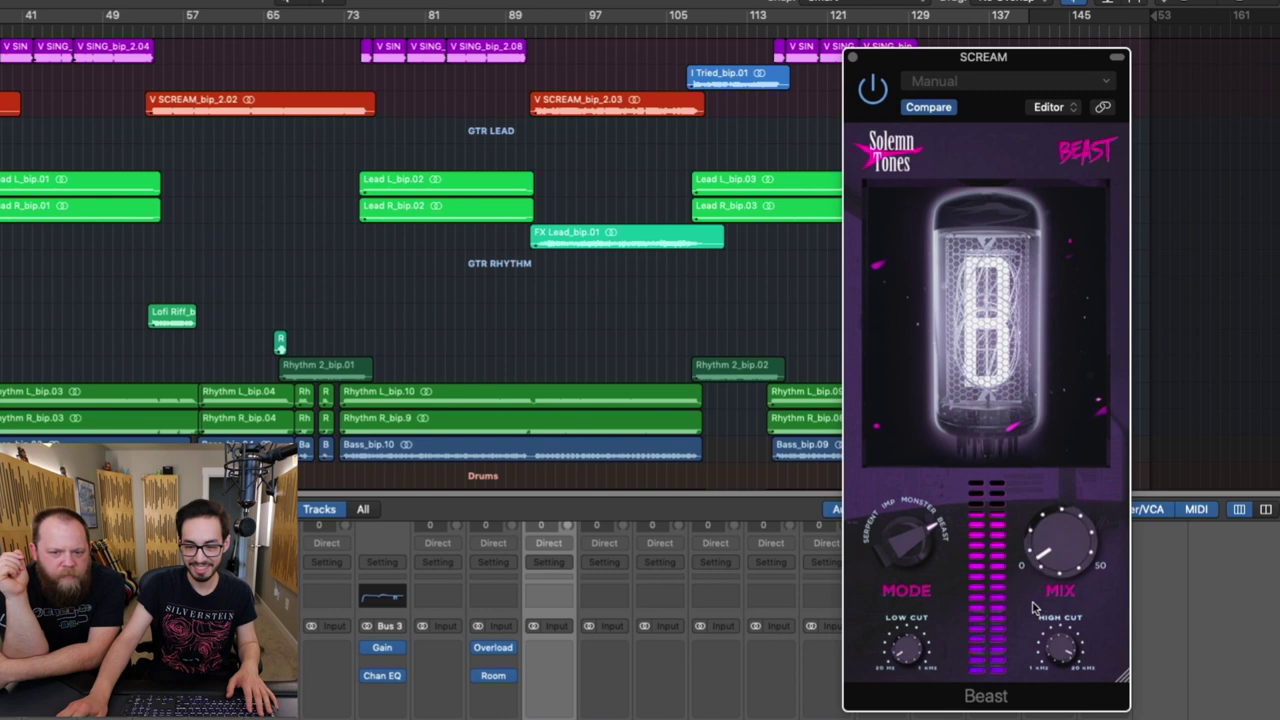
left_click_drag(1033, 600, 1060, 513)
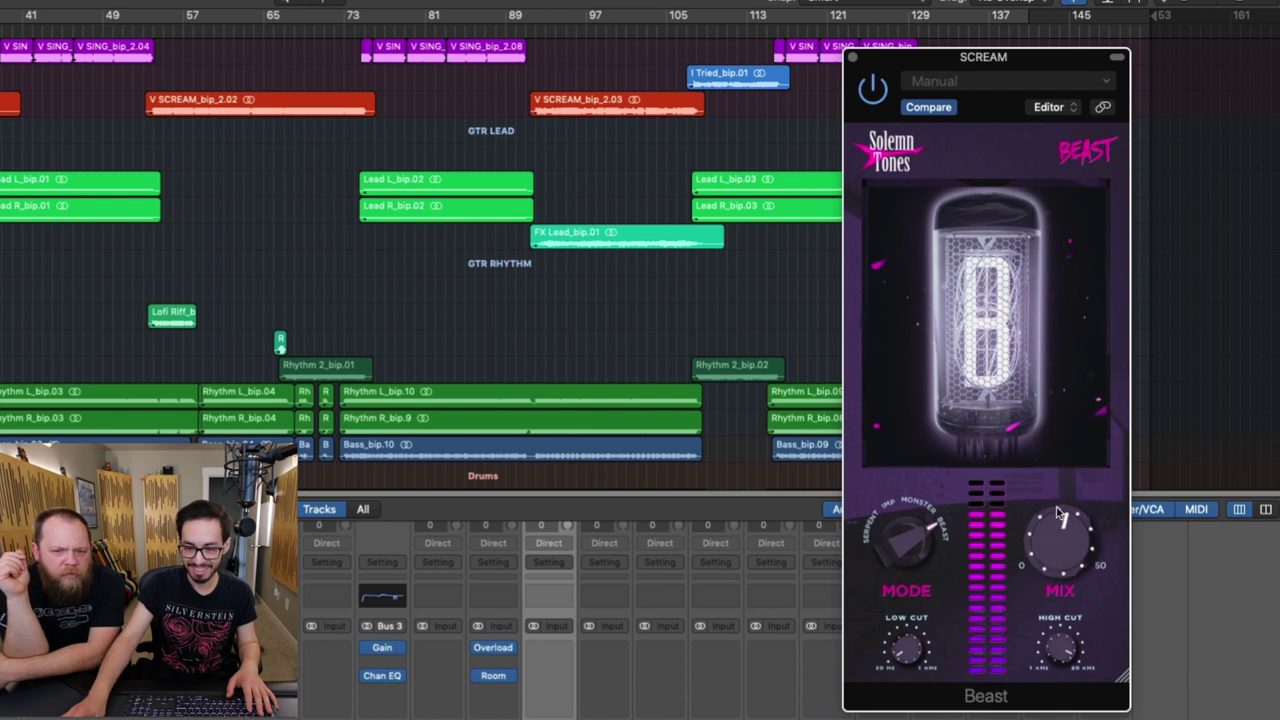
left_click_drag(1050, 532, 1105, 510)
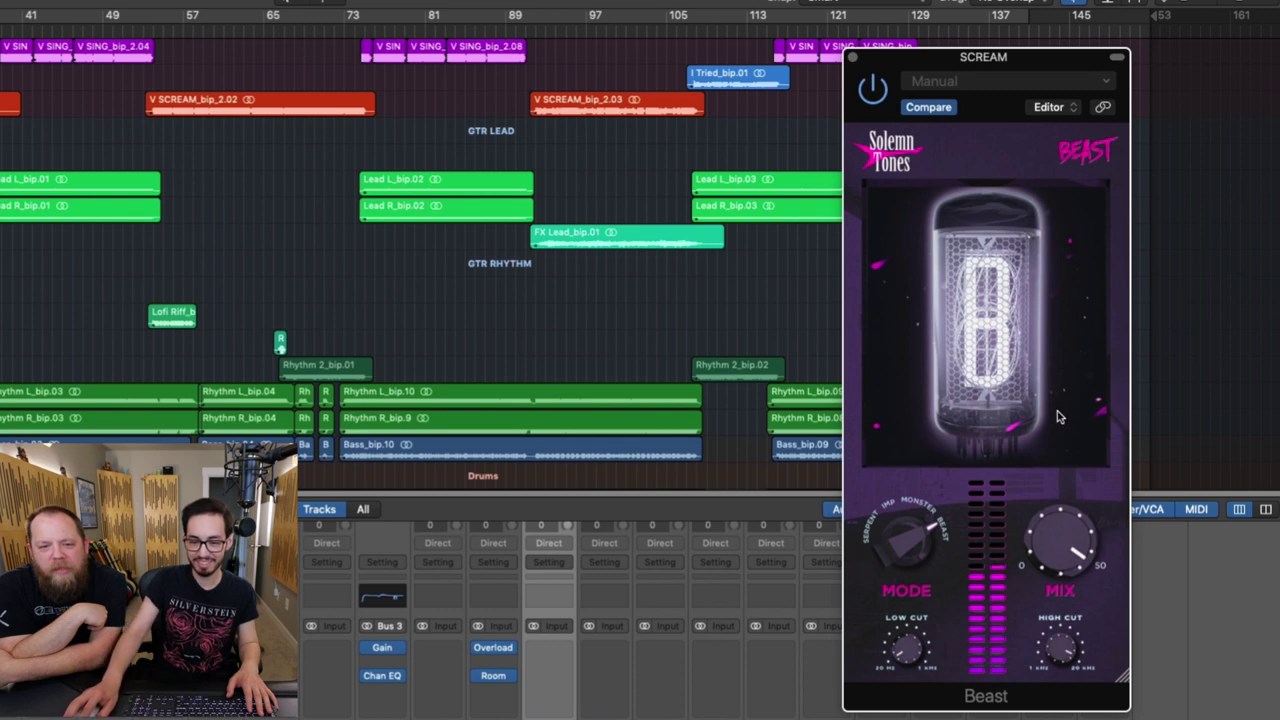
left_click_drag(1057, 414, 1038, 547)
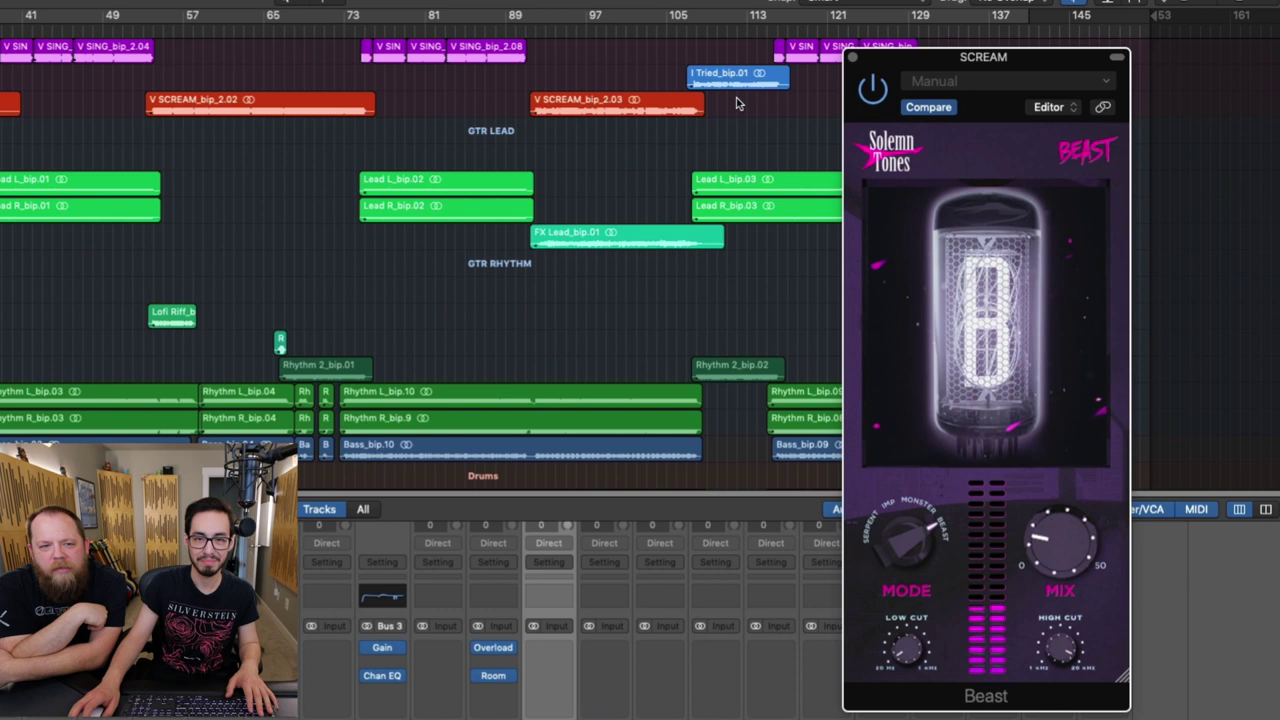